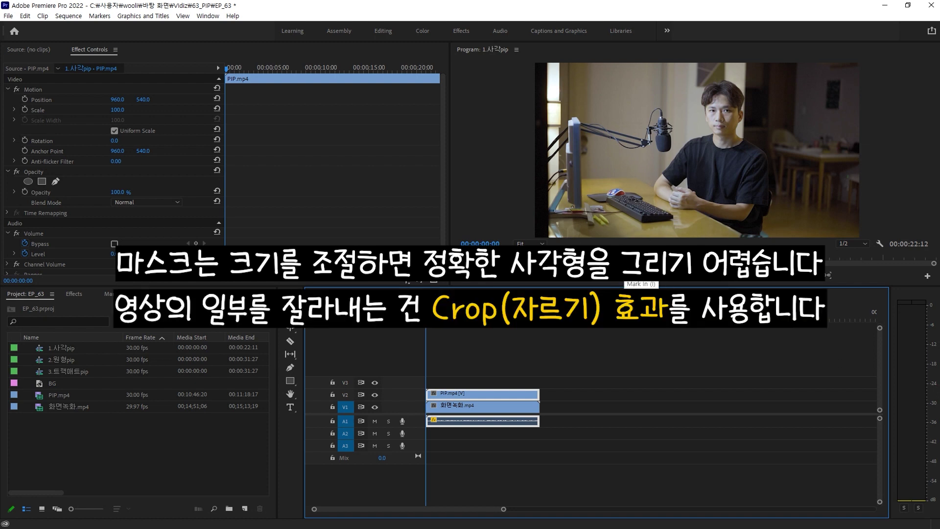
# Find the Crop effect by searching for "crop" and apply it to the PIP.mp4 clip on V2
pyautogui.click(75, 294)
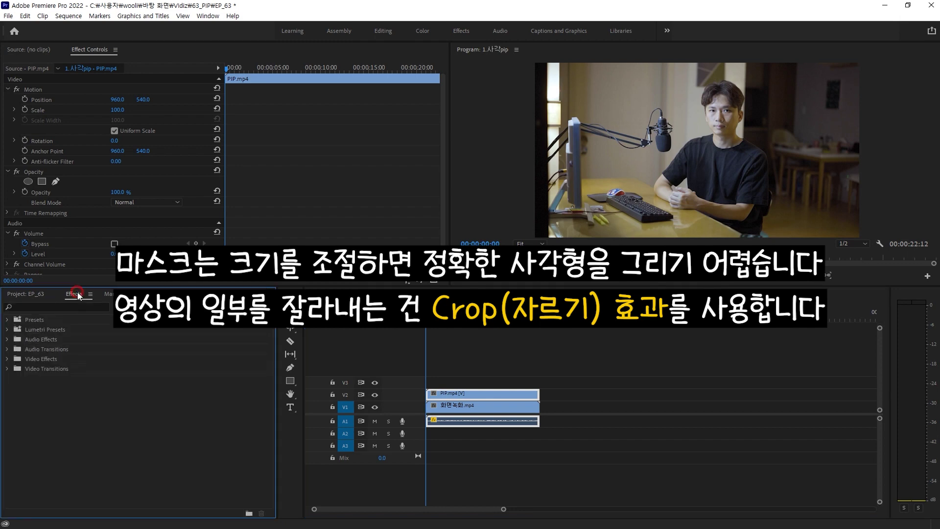
pyautogui.click(71, 306)
pyautogui.write('cr')
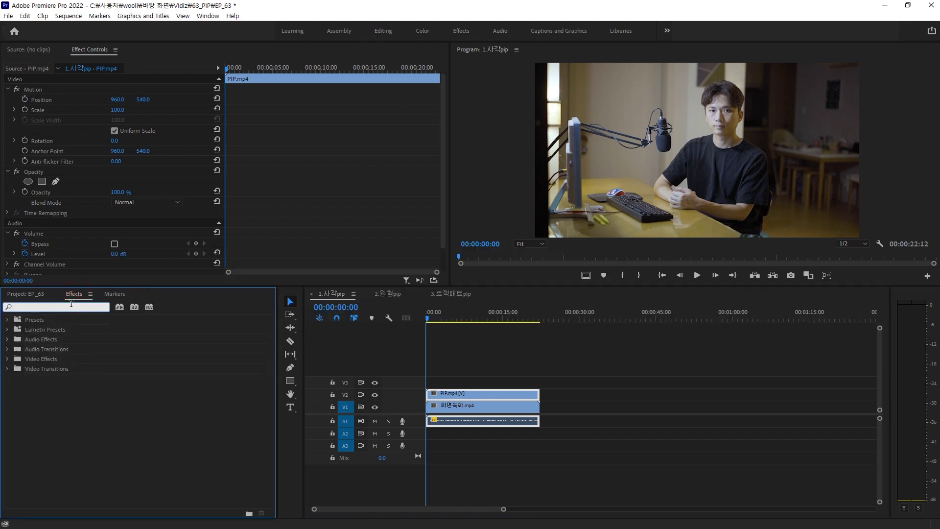
pyautogui.write('op')
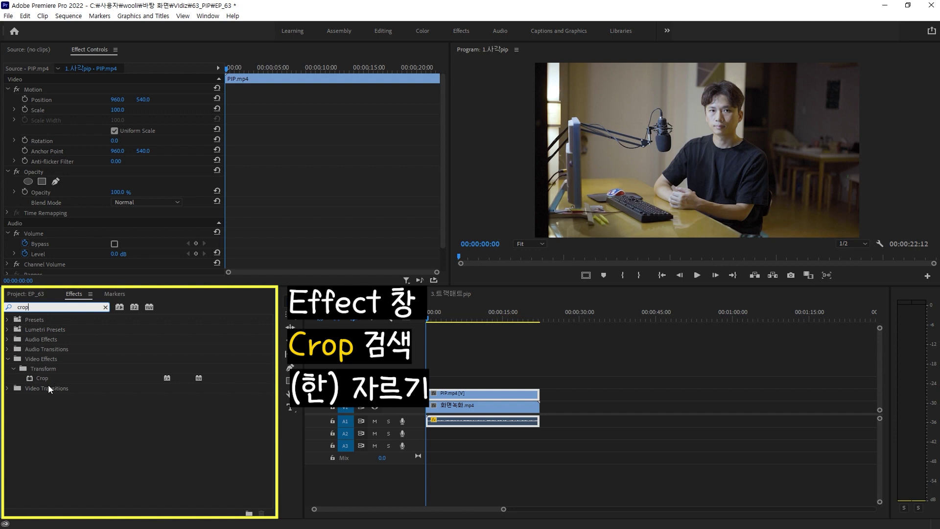
pyautogui.moveTo(43, 380); pyautogui.dragTo(463, 399)
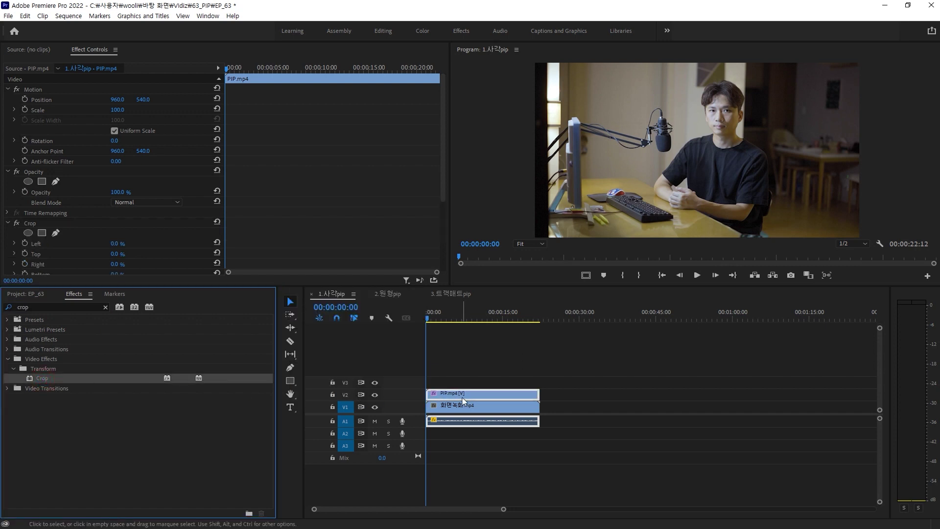
# Crop the PIP.mp4 clip to 22.9% left, 2.8% top, 19.8% right and 22.0% bottom
pyautogui.click(254, 256)
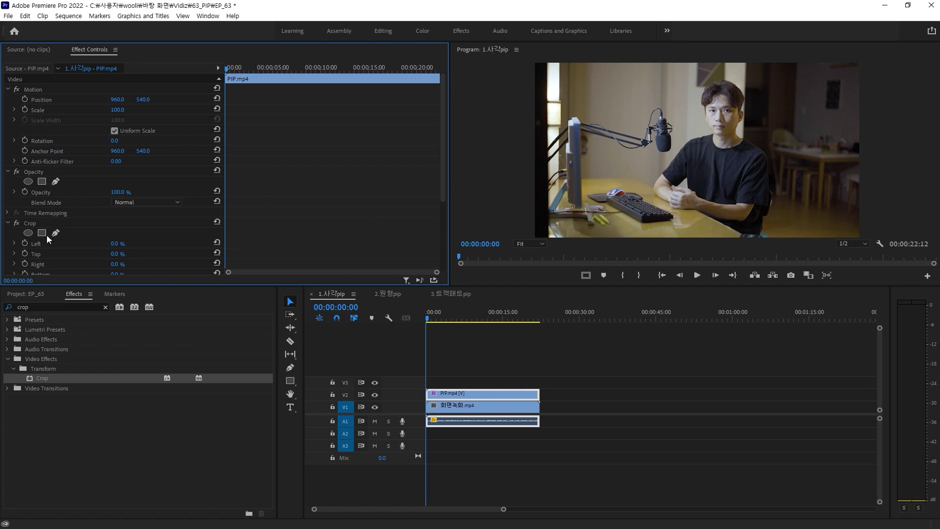
pyautogui.scroll(-3, 287, 242)
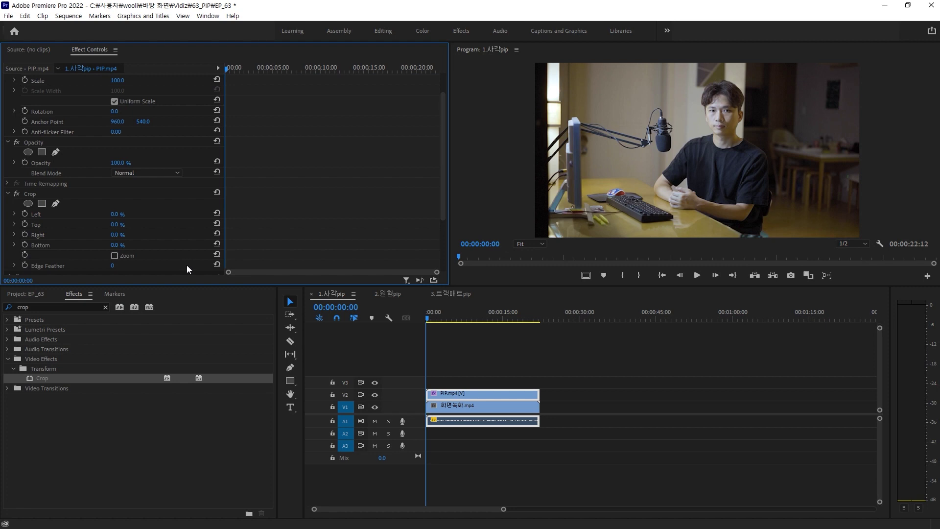
pyautogui.moveTo(115, 214); pyautogui.dragTo(147, 245)
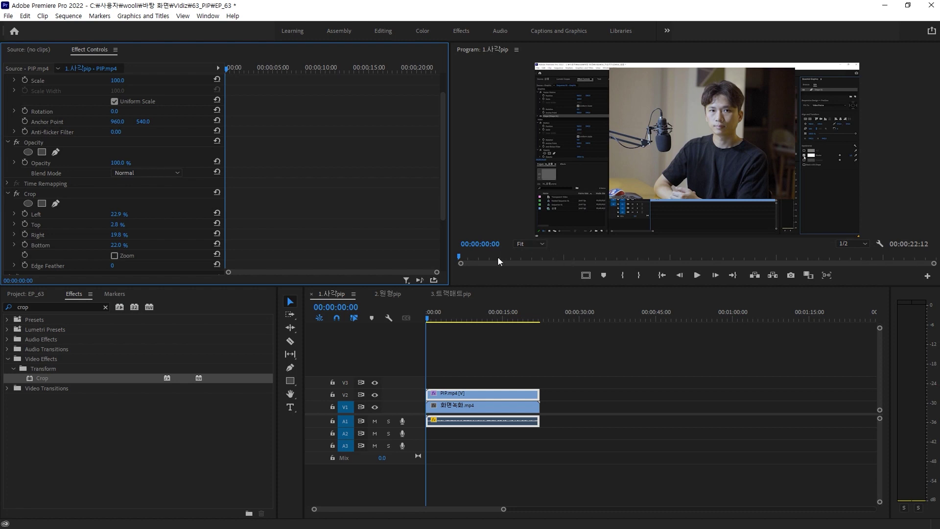
# Scale the PIP.mp4 clip down to 40 and place it in the lower-right corner of the frame, at about 1639, 906
pyautogui.scroll(3, 278, 193)
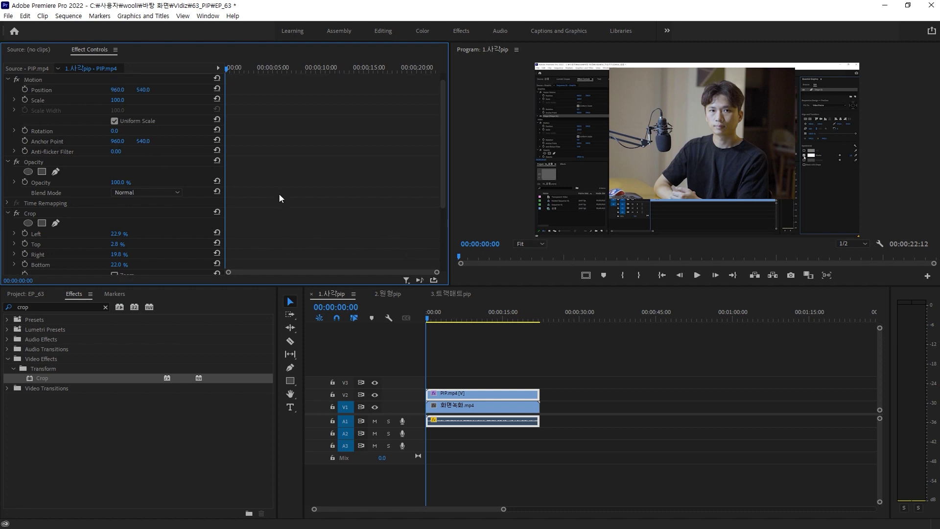
pyautogui.click(34, 90)
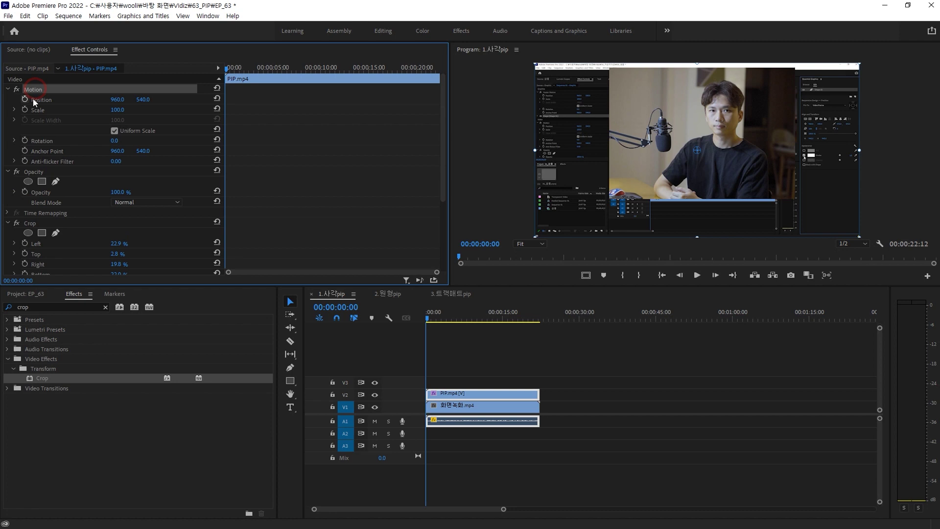
pyautogui.click(116, 110)
pyautogui.write('50')
pyautogui.press('Return')
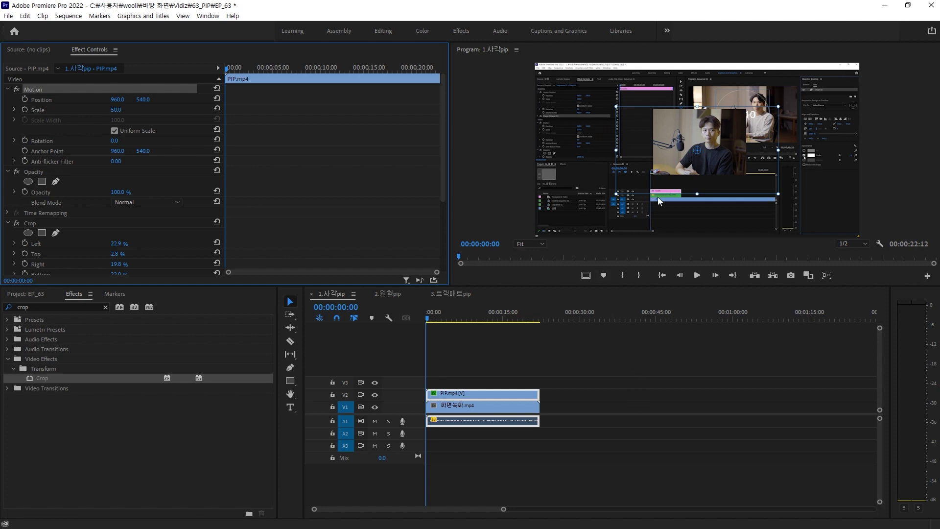
pyautogui.click(116, 109)
pyautogui.write('40')
pyautogui.press('Return')
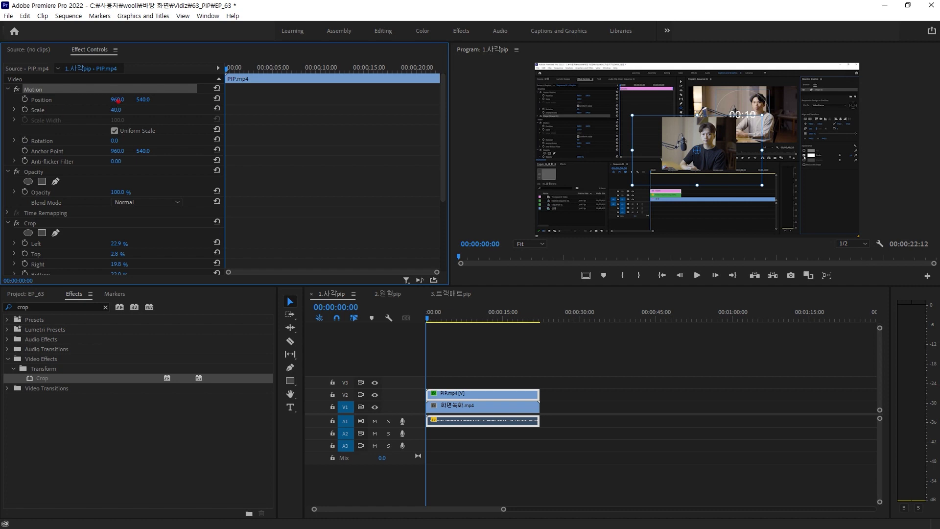
pyautogui.moveTo(118, 101); pyautogui.dragTo(156, 101)
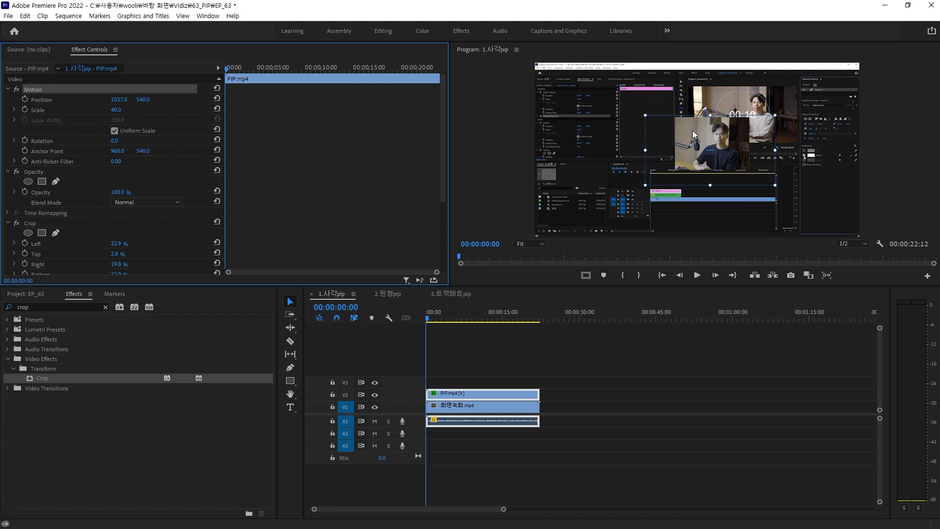
pyautogui.moveTo(692, 130); pyautogui.dragTo(790, 187)
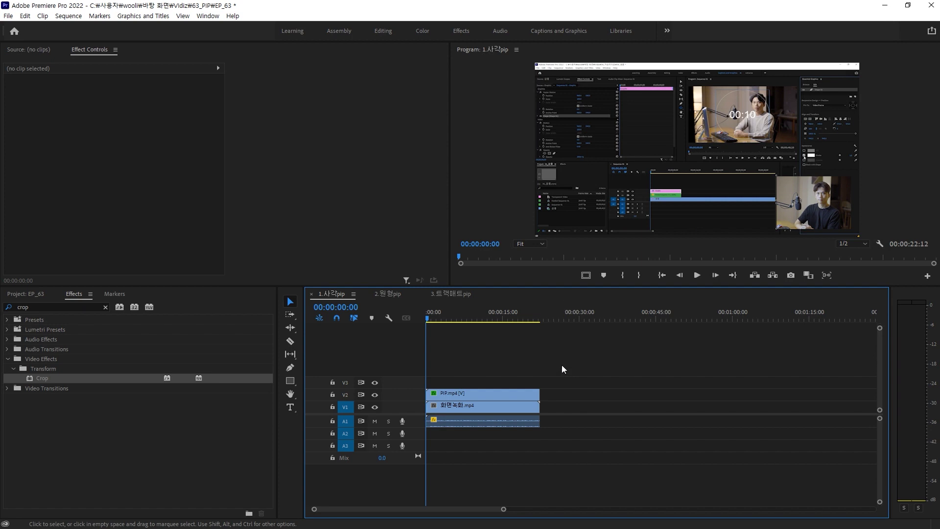
# Scale the 화면녹화.mp4 clip to 80 and move it toward the frame's upper-left corner, at about 818, 467
pyautogui.click(450, 410)
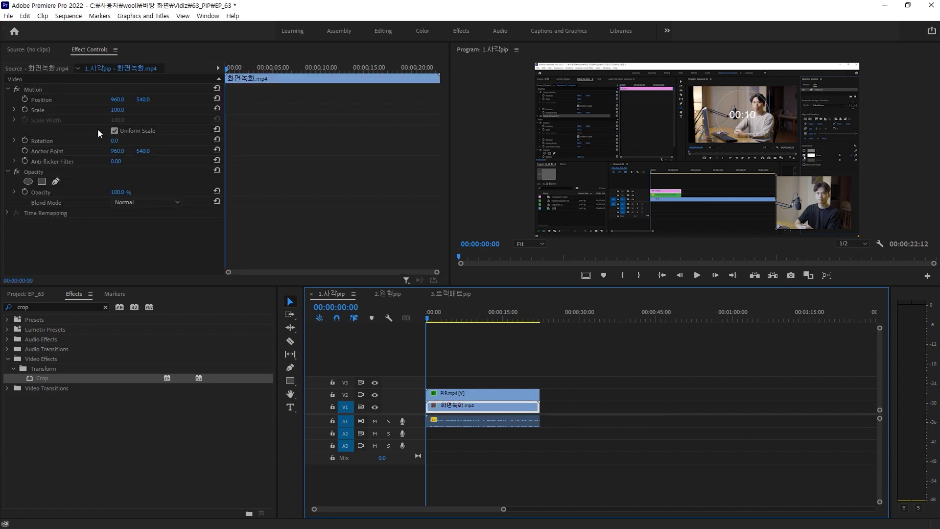
pyautogui.click(118, 110)
pyautogui.write('80')
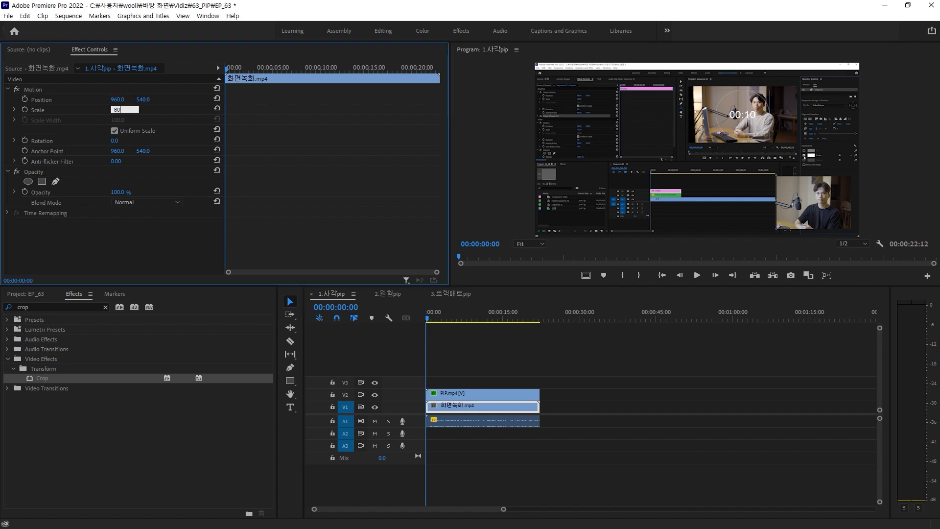
pyautogui.press('Return')
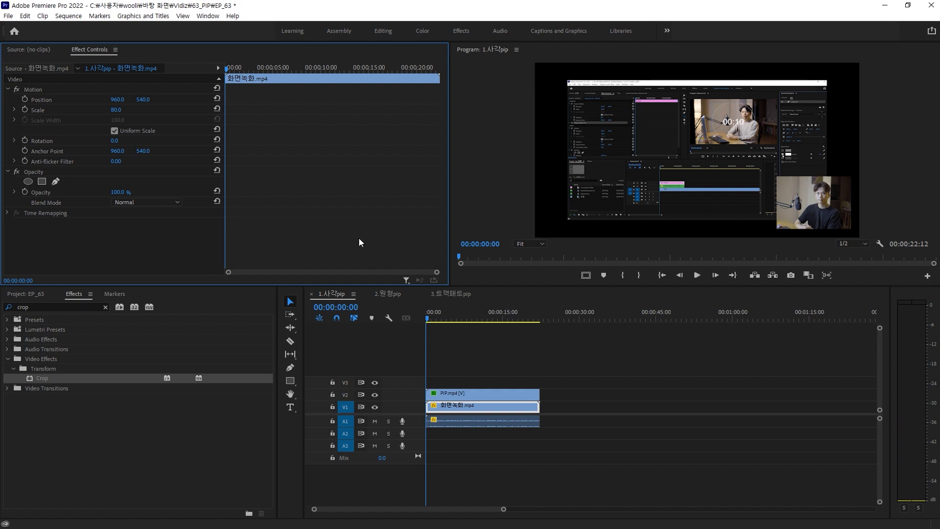
pyautogui.click(35, 89)
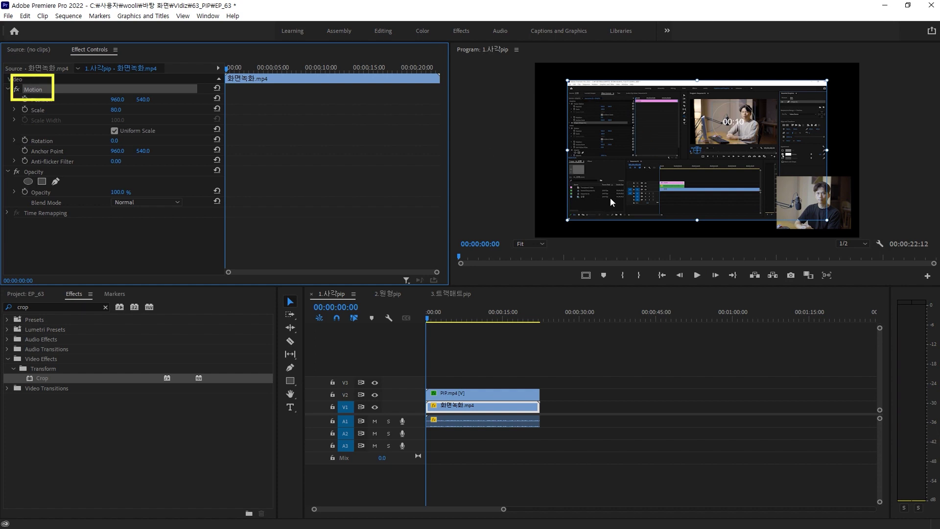
pyautogui.moveTo(768, 134); pyautogui.dragTo(744, 122)
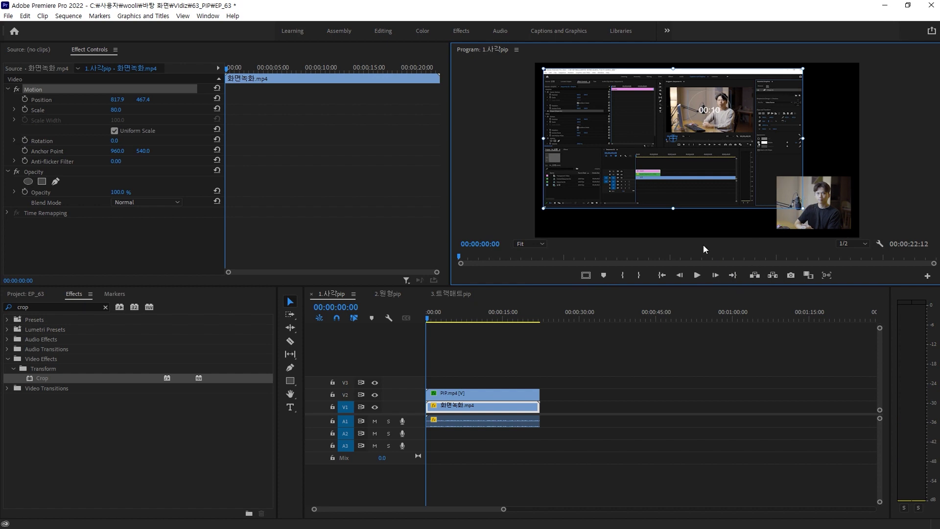
pyautogui.click(697, 223)
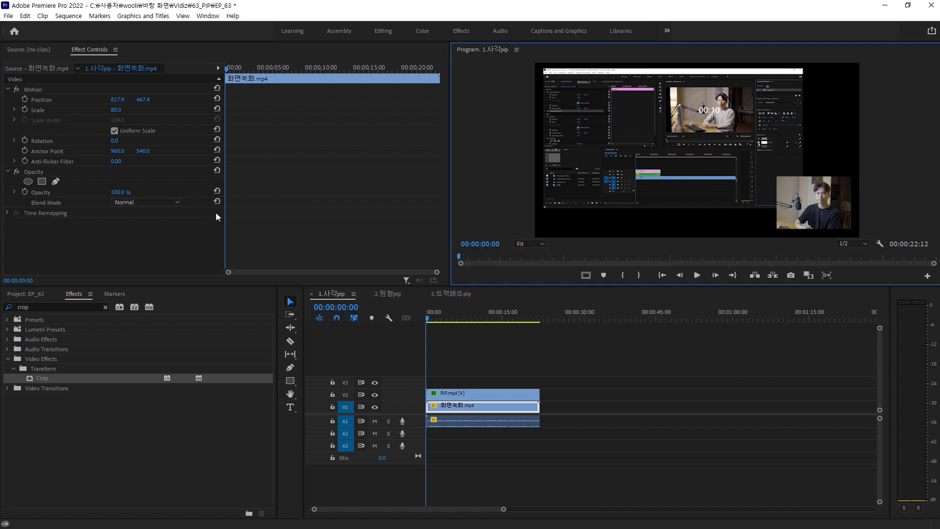
# Create a 1920 x 1080 color matte in orange FFC962 and name it 주황매트
pyautogui.click(22, 295)
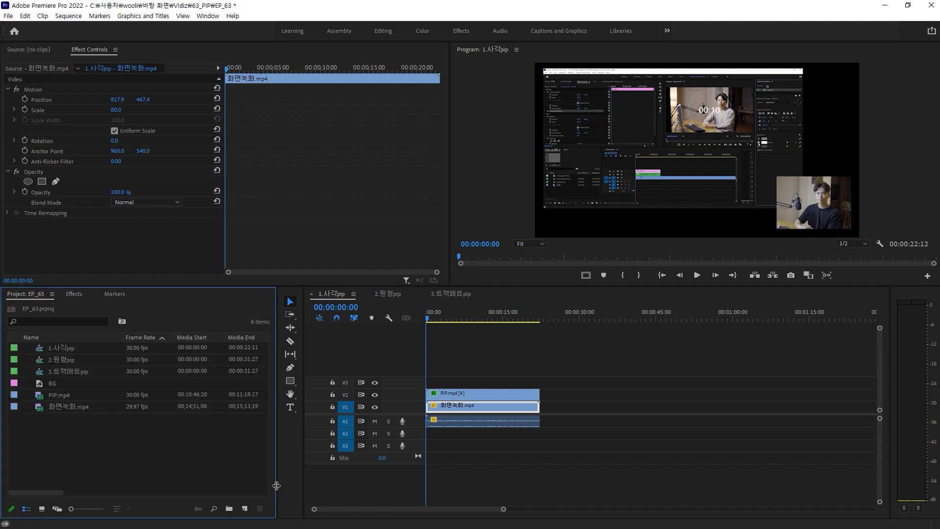
pyautogui.click(244, 509)
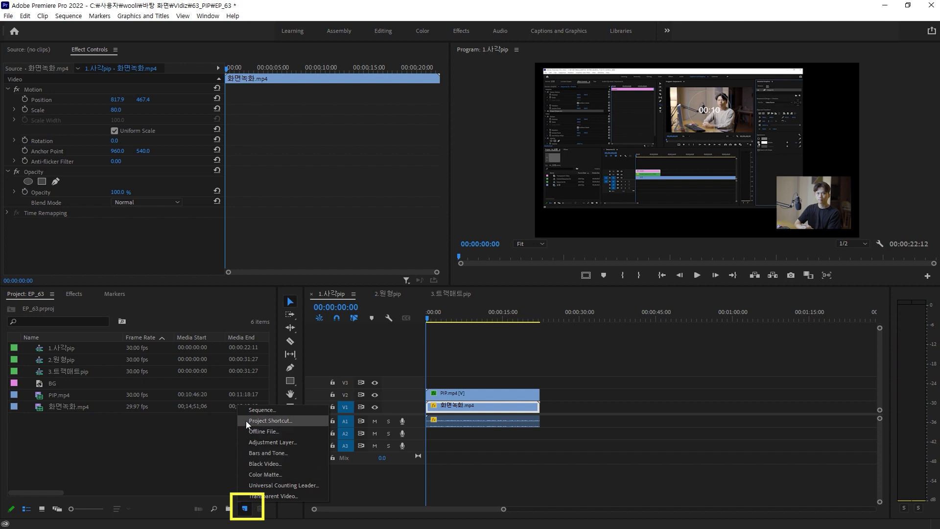
pyautogui.click(265, 475)
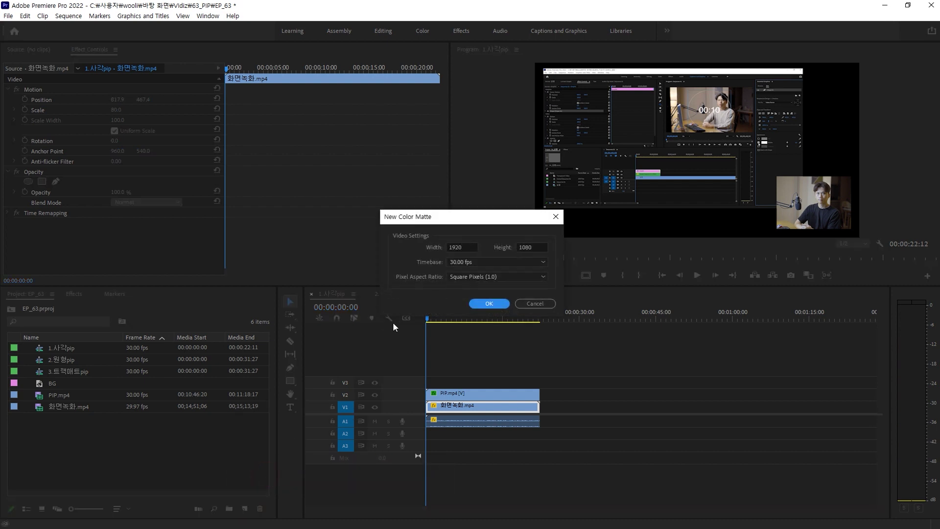
pyautogui.click(489, 304)
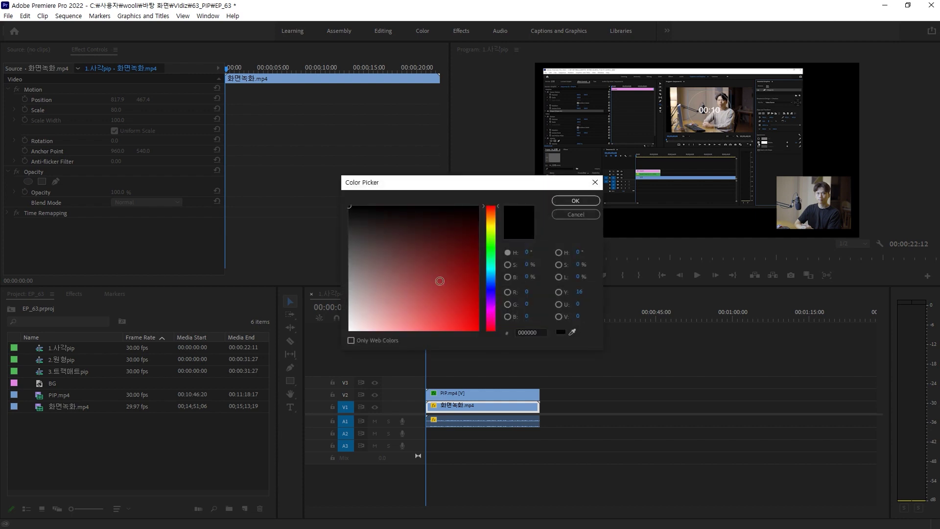
pyautogui.click(489, 218)
pyautogui.moveTo(473, 315); pyautogui.dragTo(429, 336)
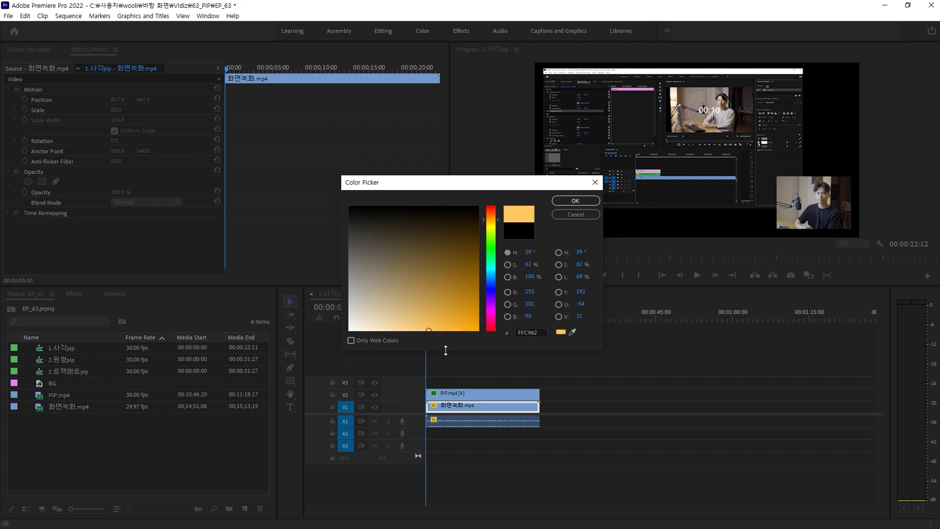
pyautogui.click(576, 201)
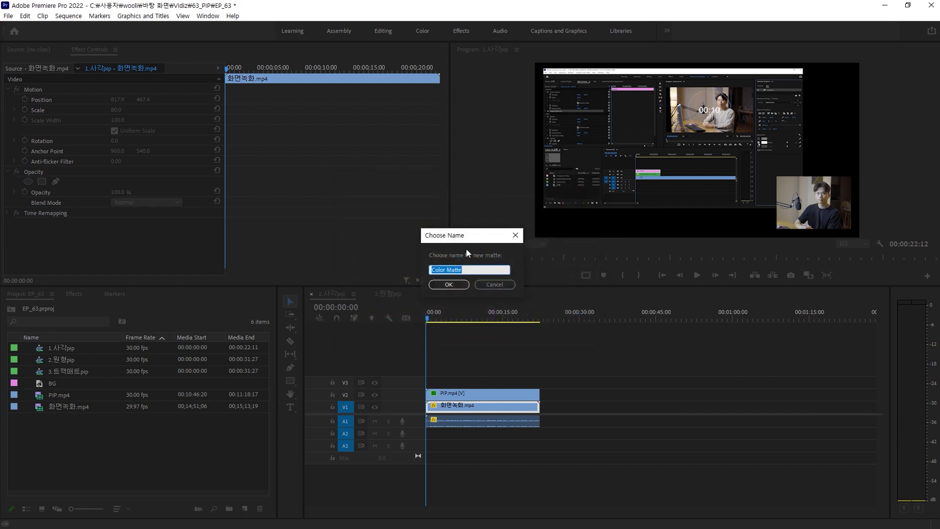
pyautogui.write('ㅈㅜ황매트')
pyautogui.click(449, 285)
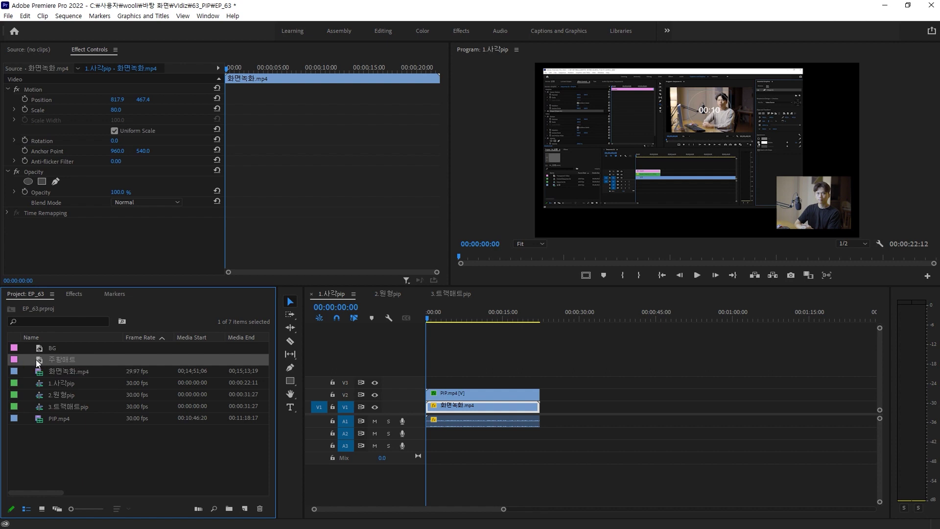
# Raise the PIP.mp4 and 화면녹화.mp4 clips one video track and place the 주황매트 matte beneath them on V1, matching their length
pyautogui.moveTo(519, 381); pyautogui.dragTo(466, 407)
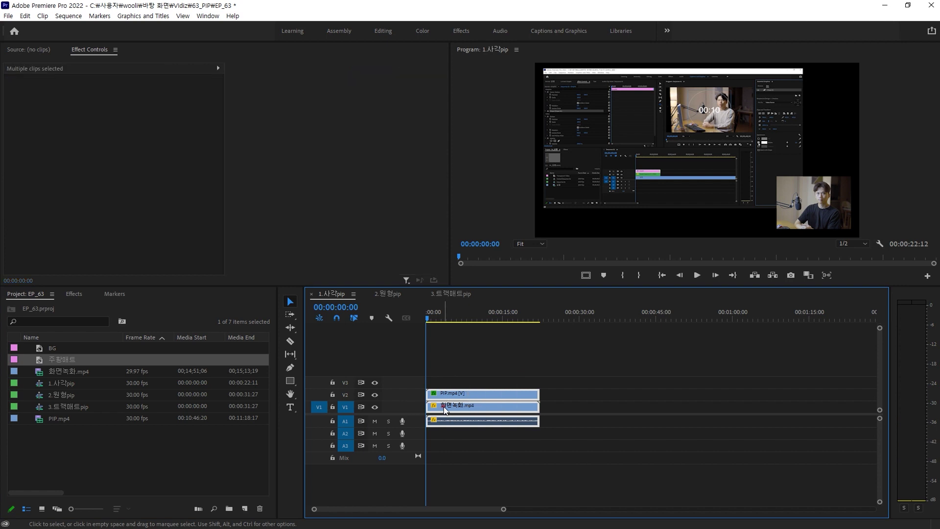
pyautogui.hotkey('alt', 'Up')
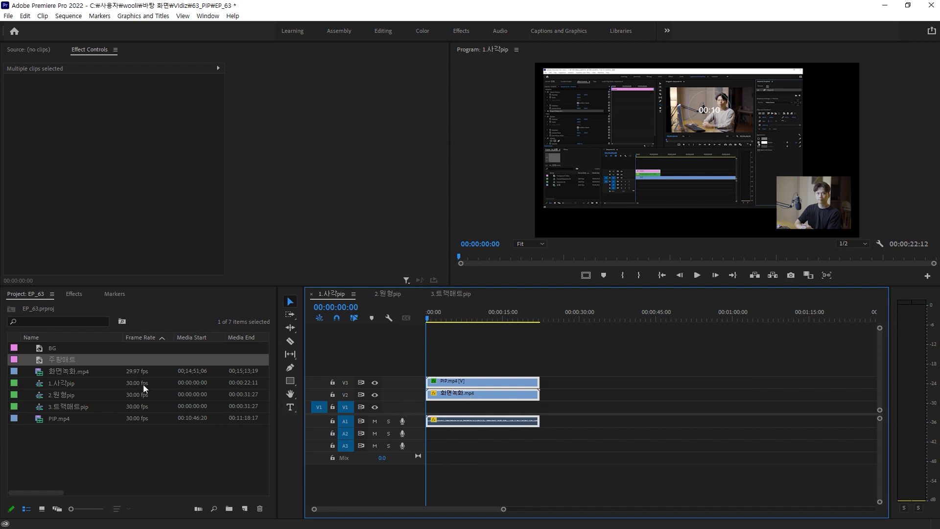
pyautogui.click(446, 403)
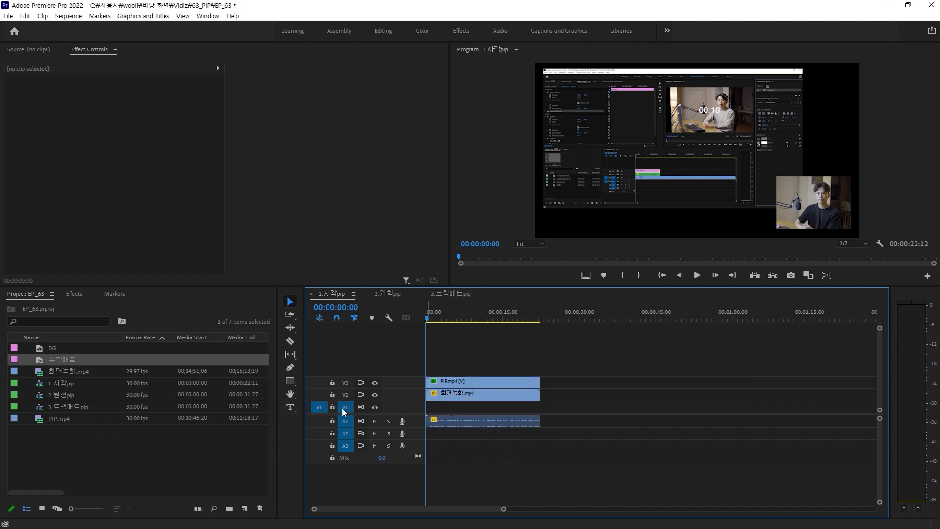
pyautogui.moveTo(62, 357); pyautogui.dragTo(542, 418)
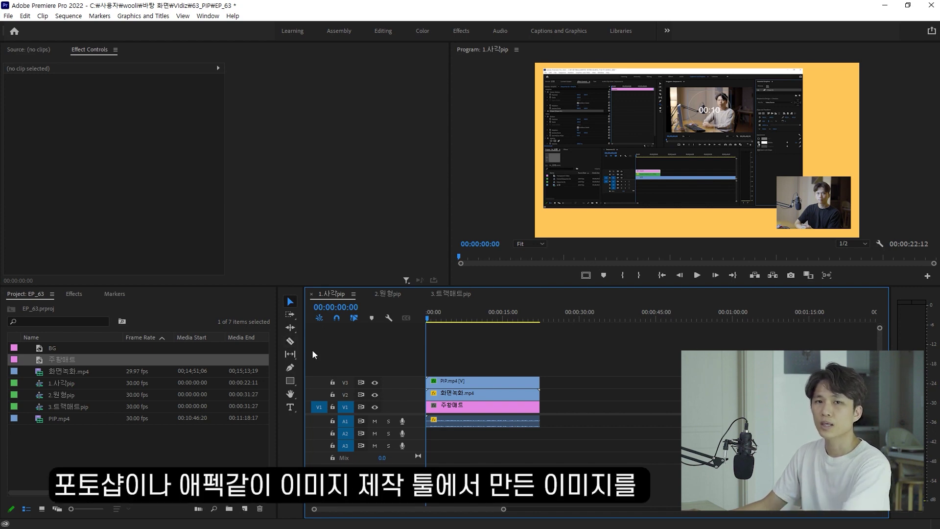
# Replace the 주황매트 matte on V1 with the BG image and play the sequence from the start past the two-second layout change
pyautogui.moveTo(48, 348); pyautogui.dragTo(444, 406)
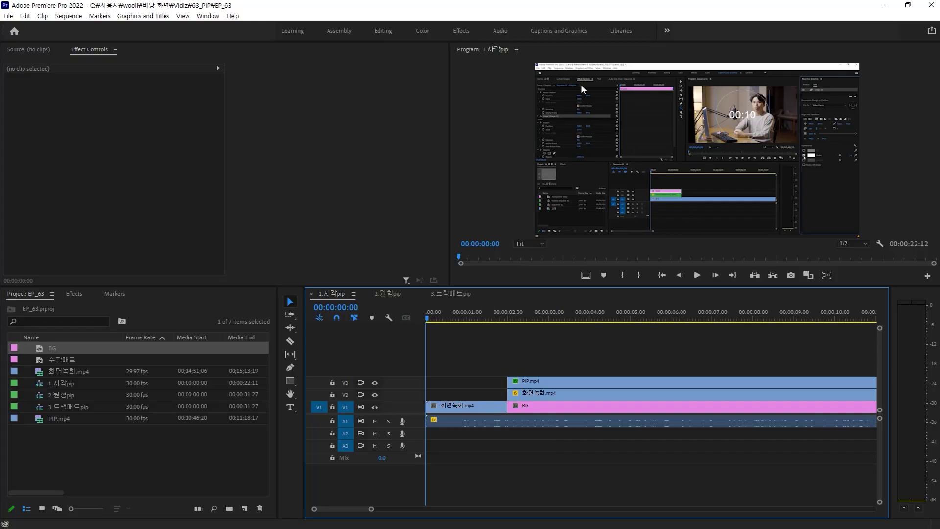
pyautogui.press('space')
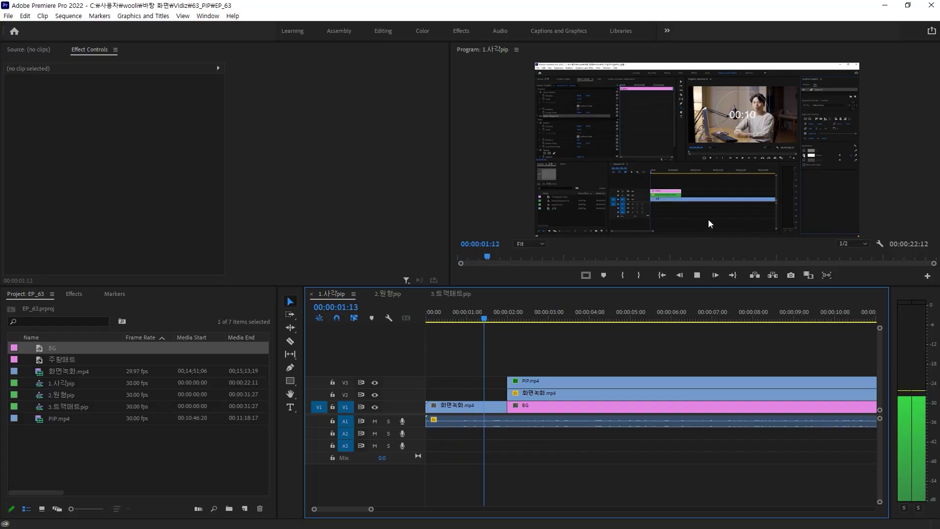
pyautogui.press('space')
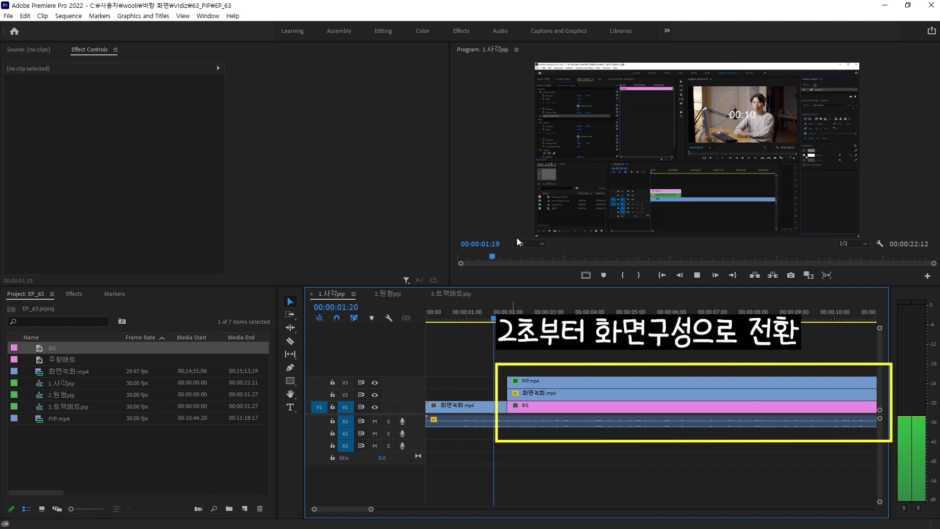
pyautogui.press('space')
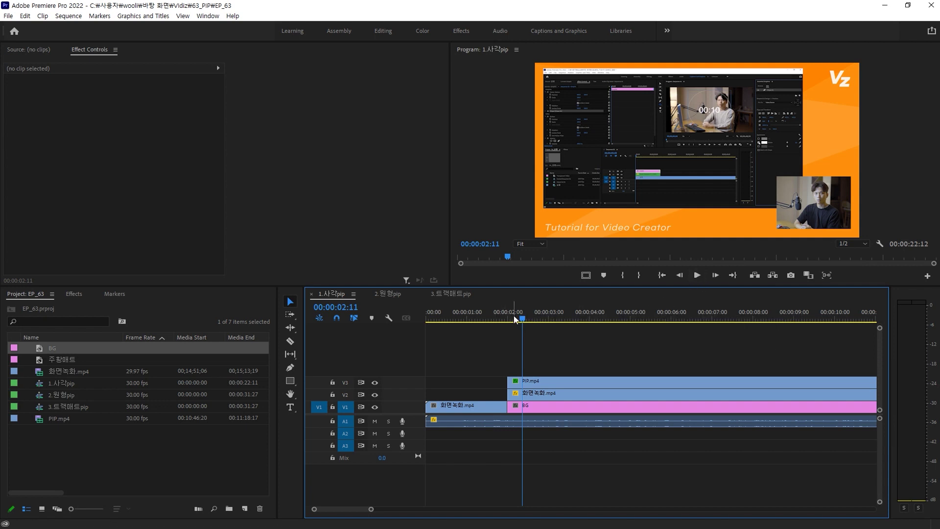
# Add Position keyframes to the PIP.mp4 clip on V3 at 00:00:02:00 and 00:00:02:20
pyautogui.click(557, 386)
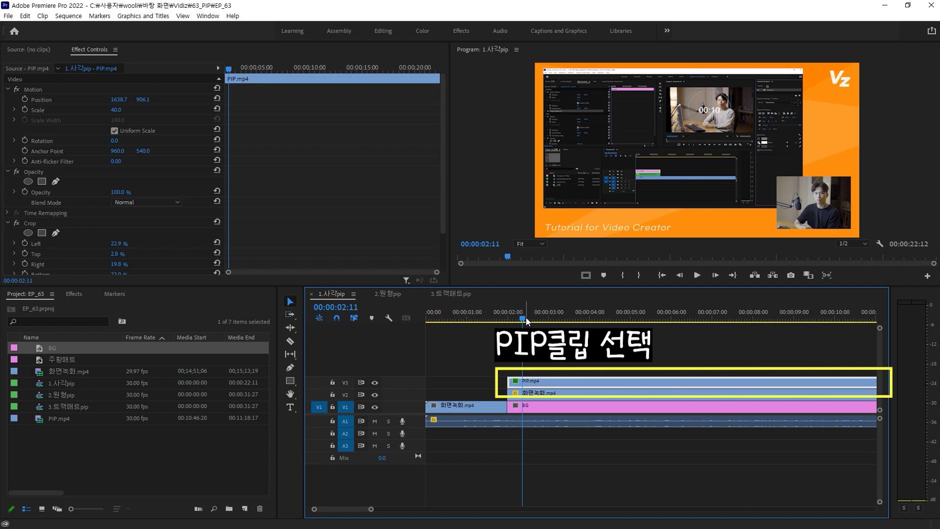
pyautogui.moveTo(521, 319); pyautogui.dragTo(509, 325)
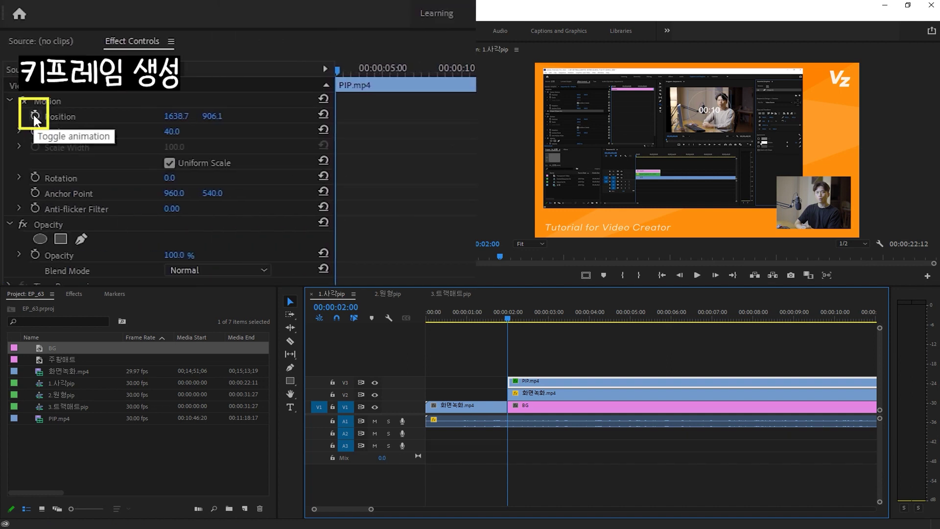
pyautogui.click(34, 116)
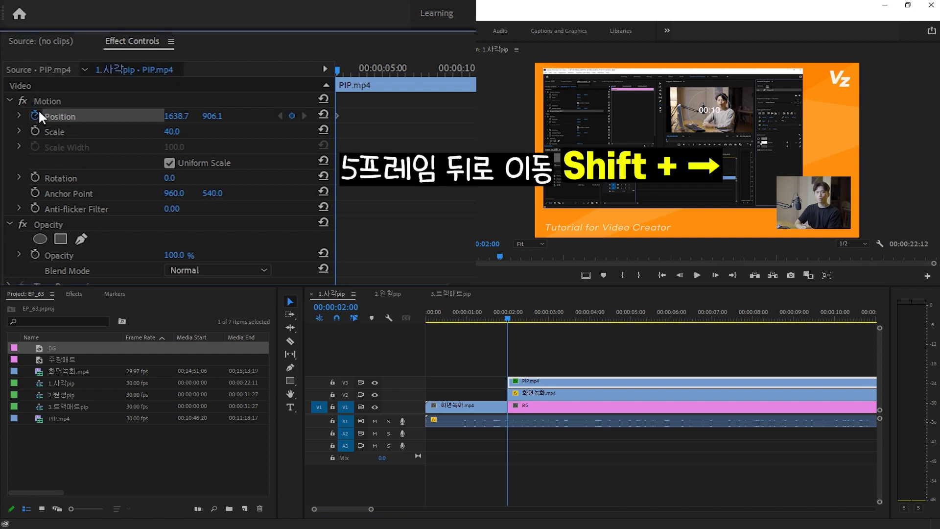
pyautogui.hotkey('shift', 'Right')
pyautogui.hotkey('shift', 'Right')
pyautogui.hotkey('shift', 'Right')
pyautogui.hotkey('shift', 'Right')
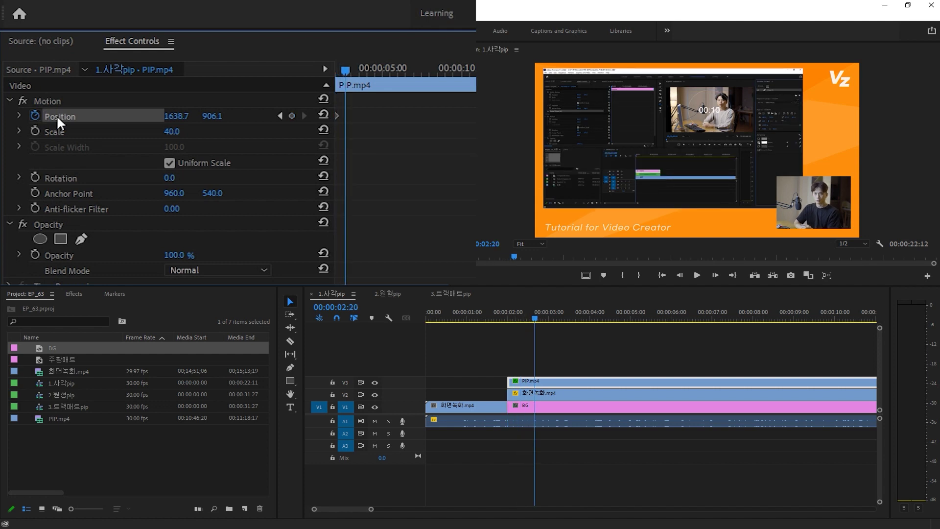
pyautogui.click(293, 117)
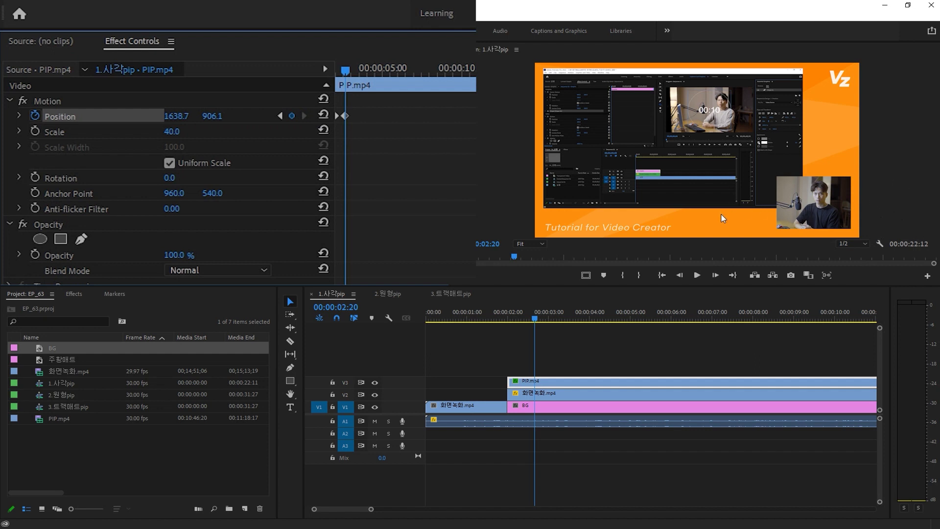
# Set the first Position keyframe's X value of PIP.mp4 to about 2152.7, outside the frame's right edge, and play the slide-in
pyautogui.click(281, 118)
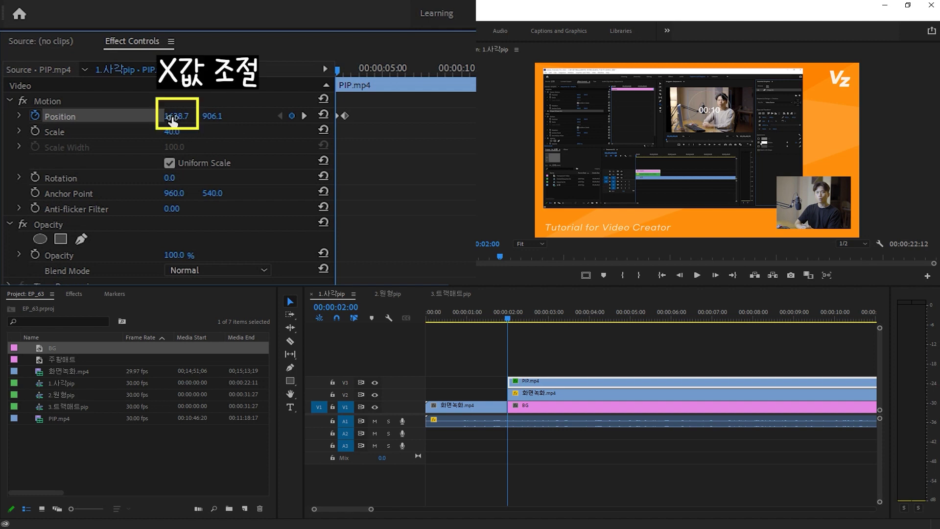
pyautogui.moveTo(176, 116); pyautogui.dragTo(428, 116)
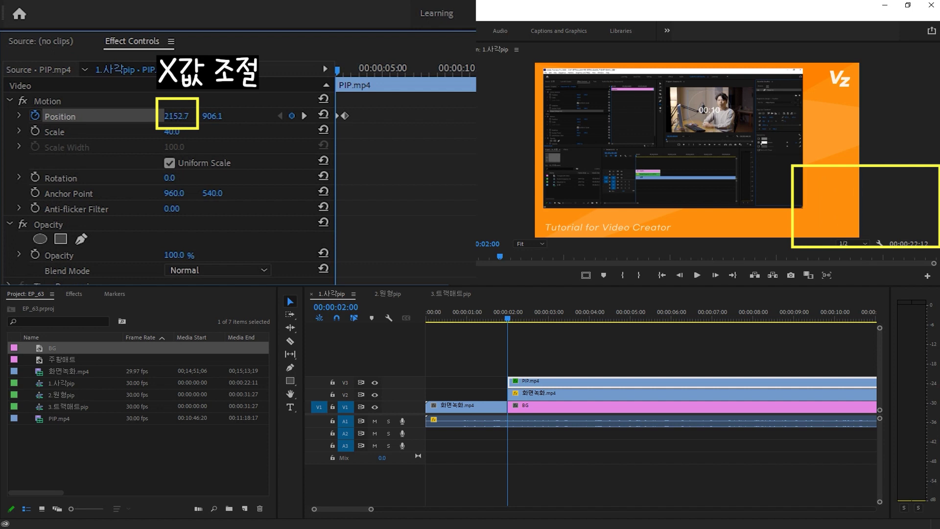
pyautogui.click(47, 101)
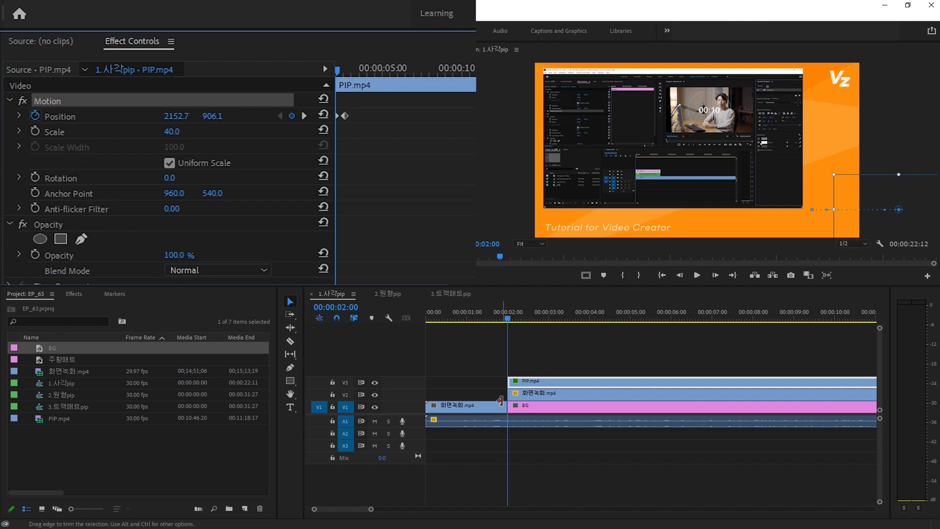
pyautogui.press('space')
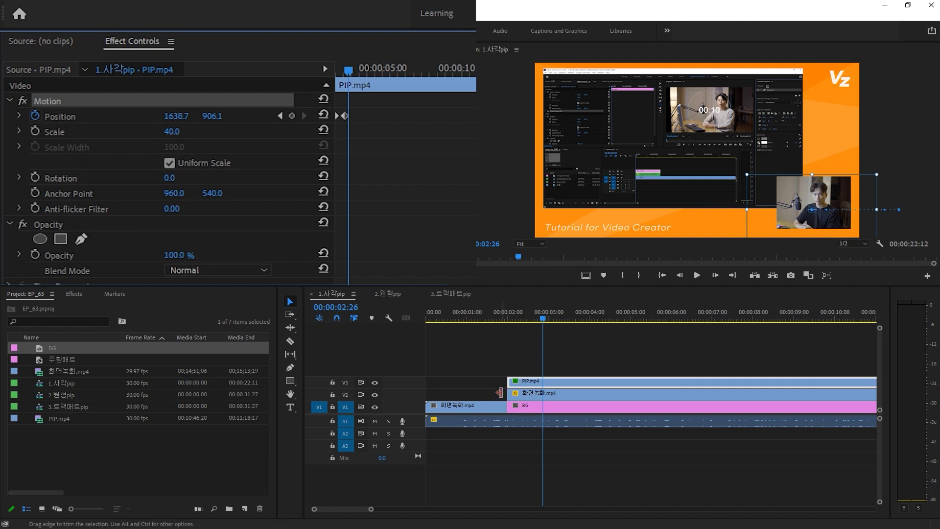
# Add Position and Scale keyframes to the 화면녹화.mp4 clip on V2 at 00:00:02:00 and 00:00:02:20
pyautogui.click(545, 397)
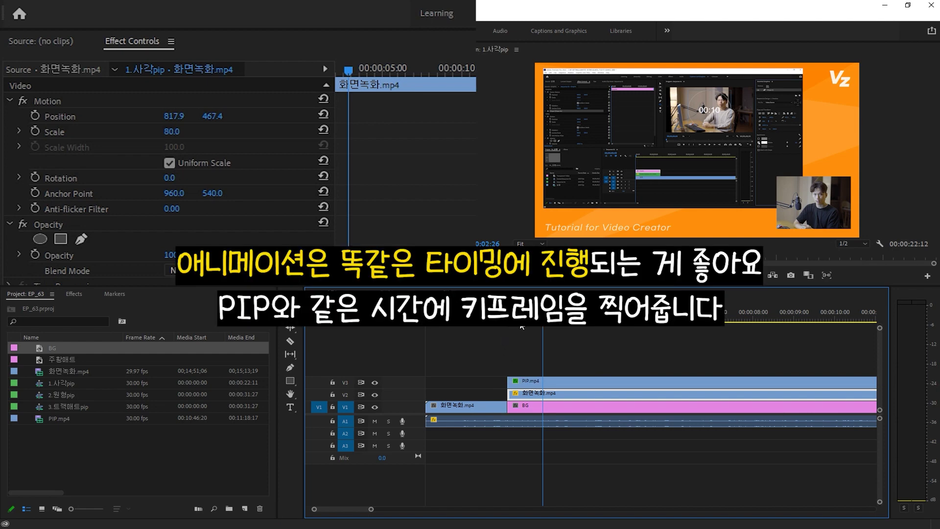
pyautogui.hotkey('shift', 'Up')
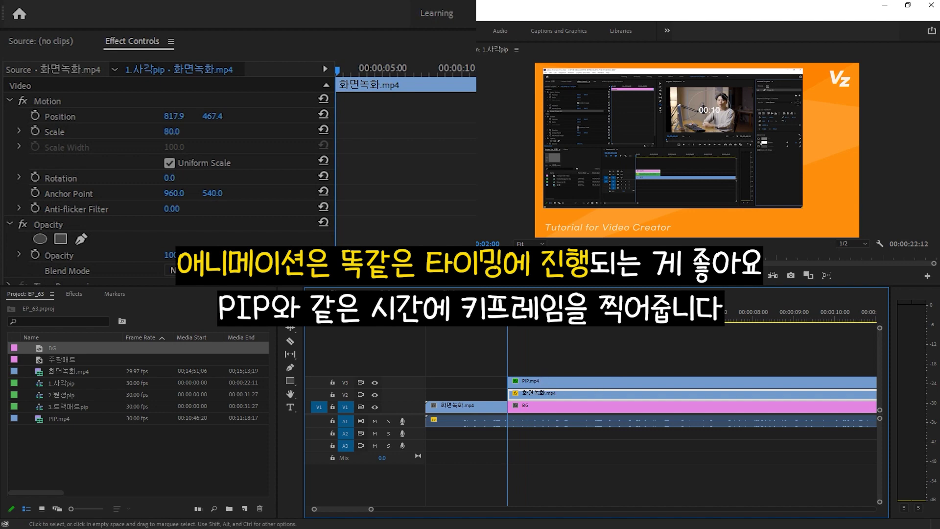
pyautogui.click(34, 116)
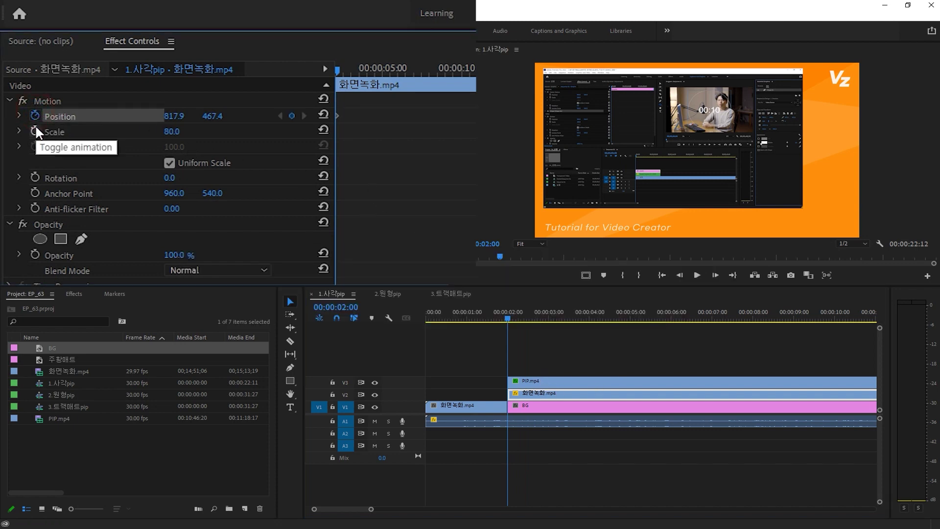
pyautogui.click(35, 130)
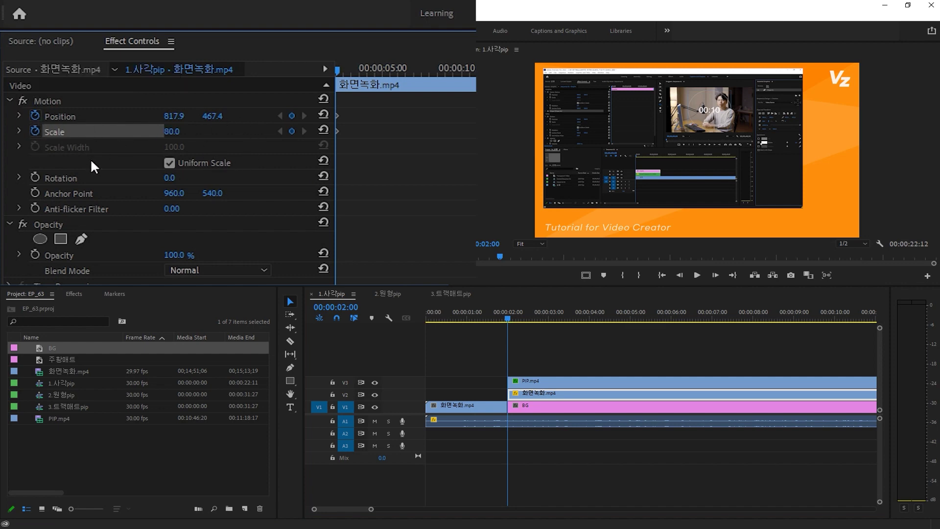
pyautogui.hotkey('shift', 'Right')
pyautogui.hotkey('shift', 'Right')
pyautogui.hotkey('shift', 'Right')
pyautogui.hotkey('shift', 'Right')
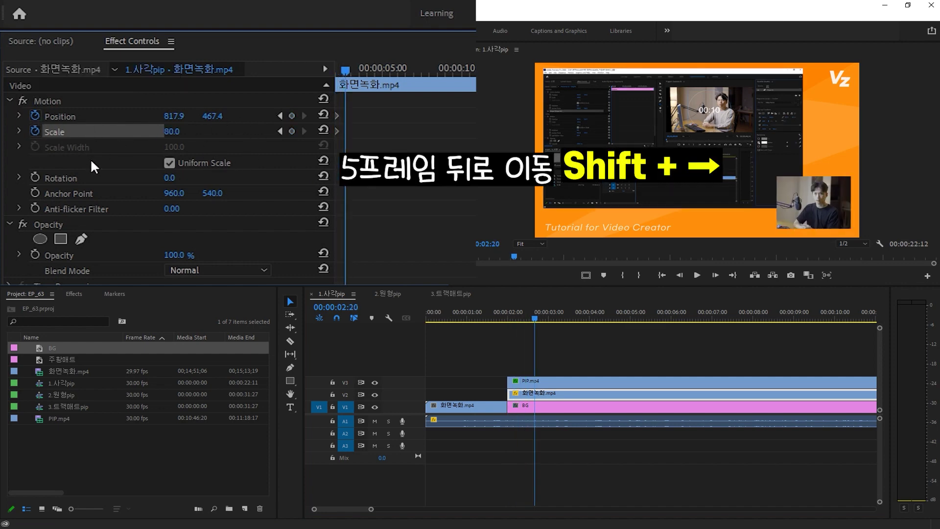
pyautogui.click(291, 116)
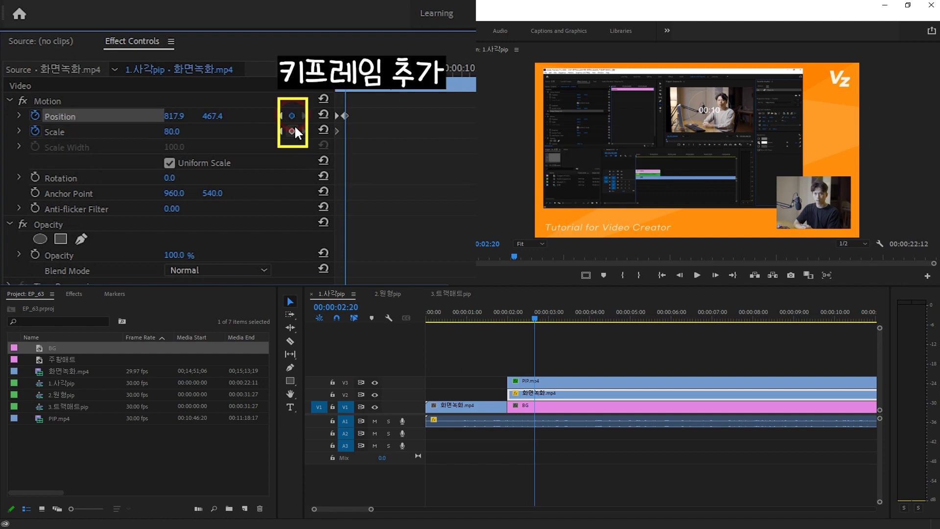
pyautogui.click(292, 131)
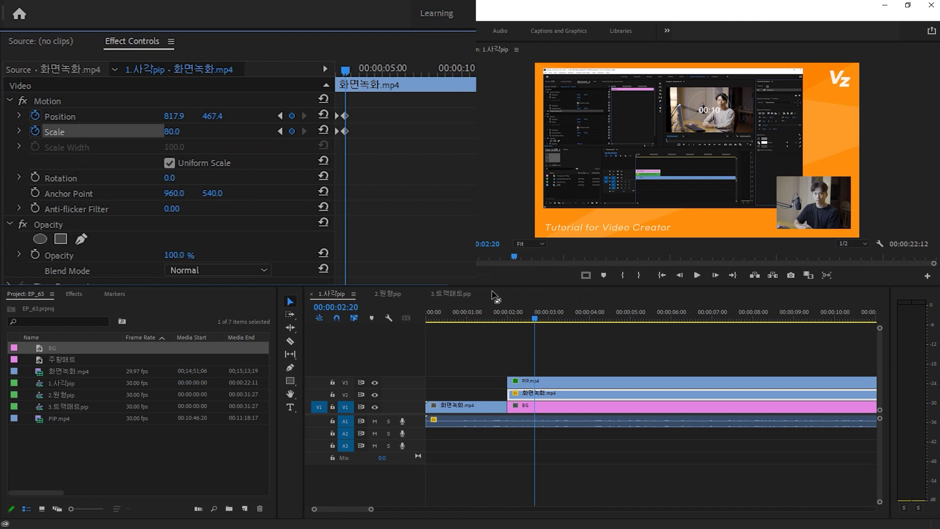
# Reset the 화면녹화.mp4 keyframes at 00:00:02:00 to Position 960, 540 and Scale 100, and play the transition
pyautogui.click(484, 317)
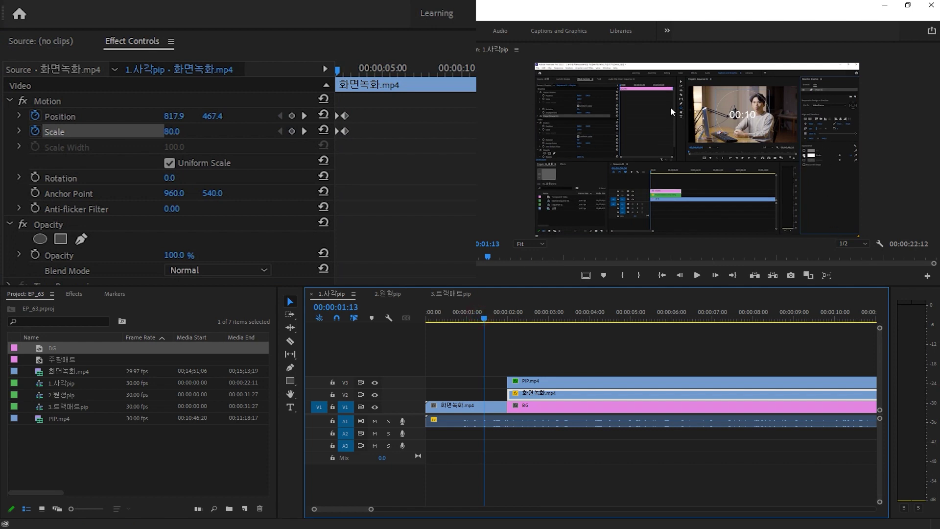
pyautogui.click(577, 317)
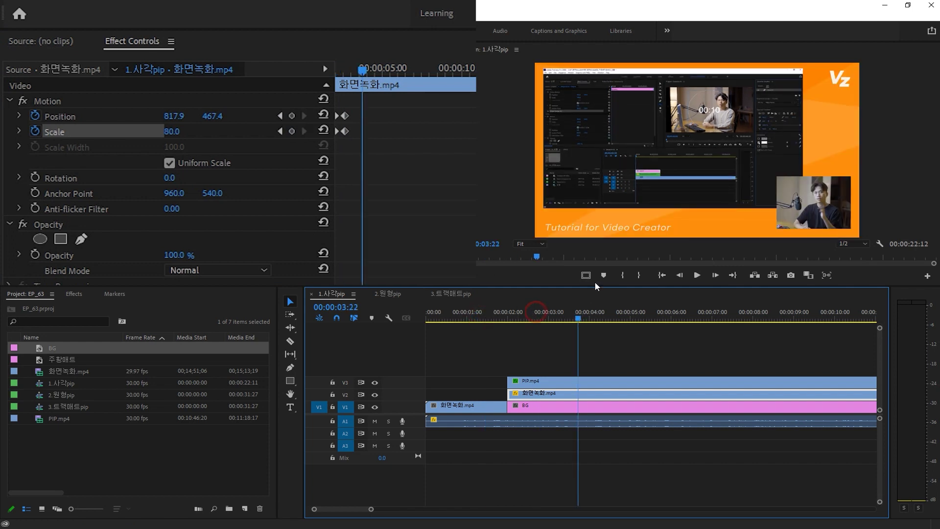
pyautogui.click(513, 317)
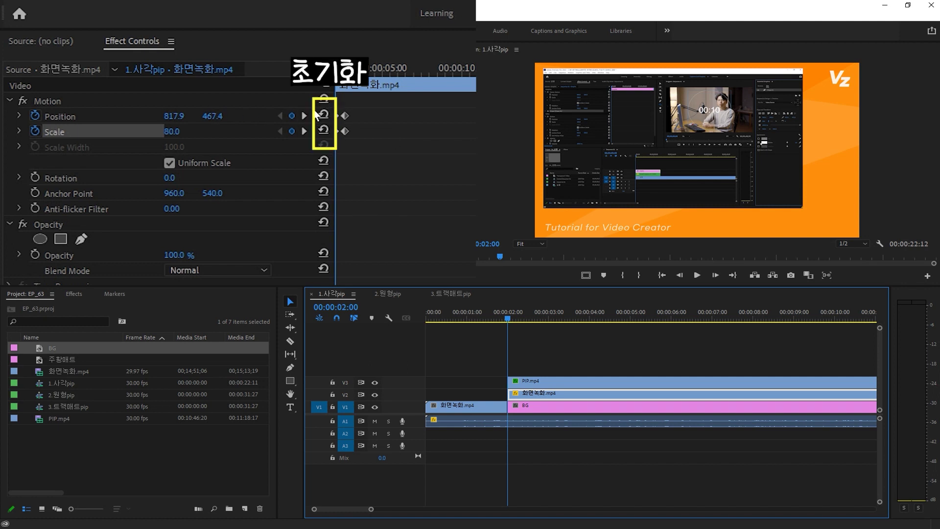
pyautogui.click(323, 116)
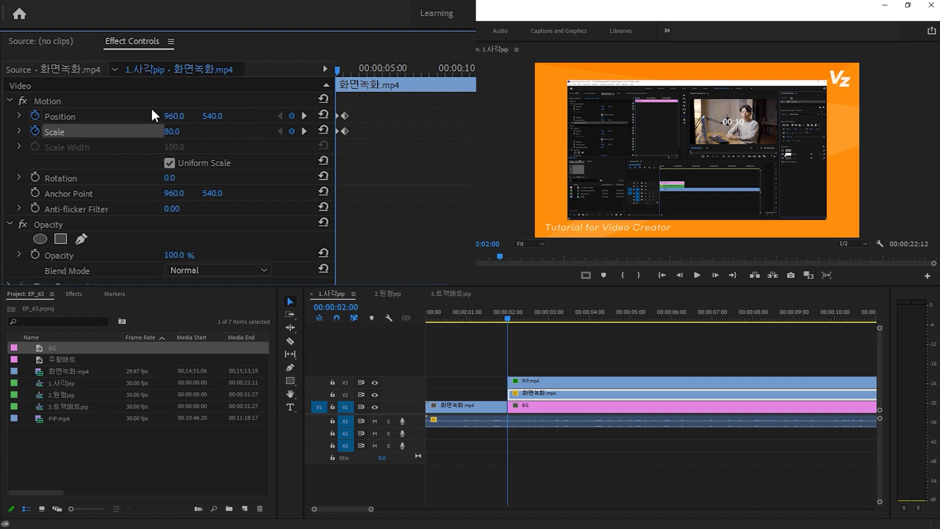
pyautogui.click(323, 129)
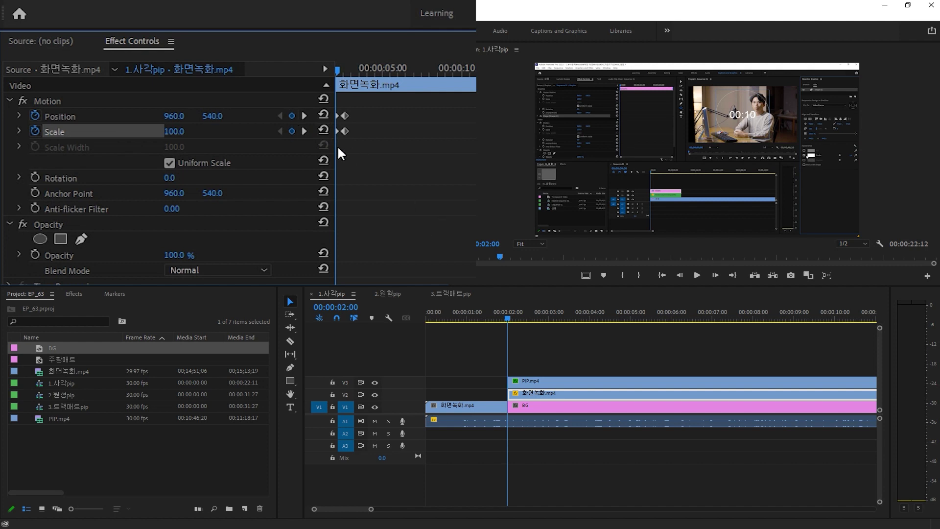
pyautogui.click(305, 130)
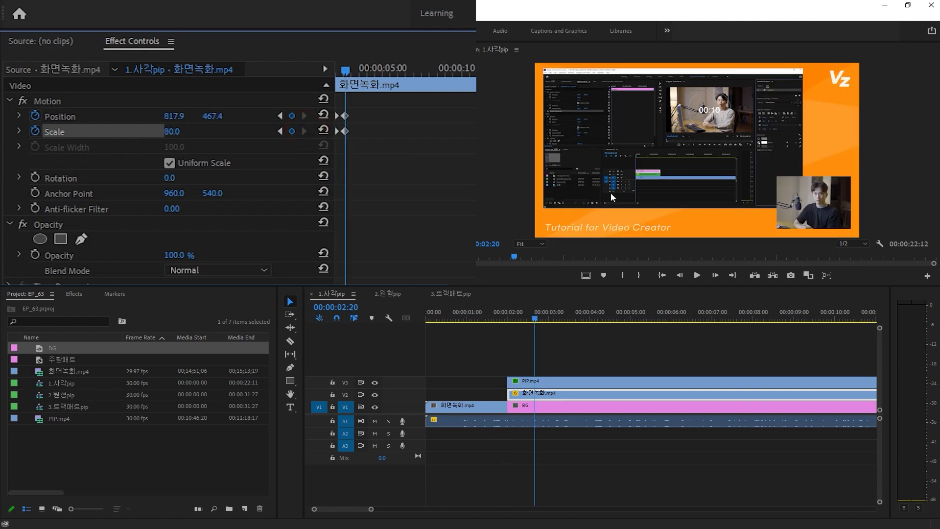
pyautogui.click(477, 319)
pyautogui.press('space')
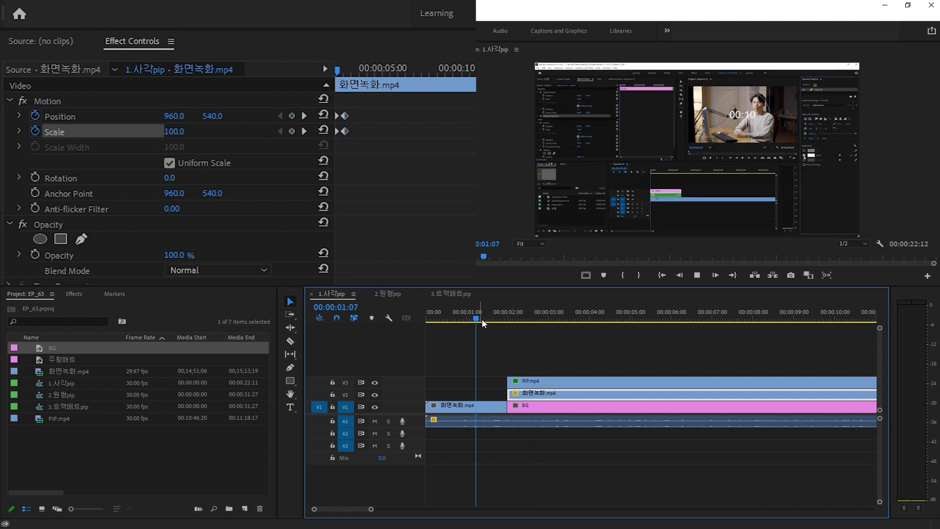
pyautogui.press('space')
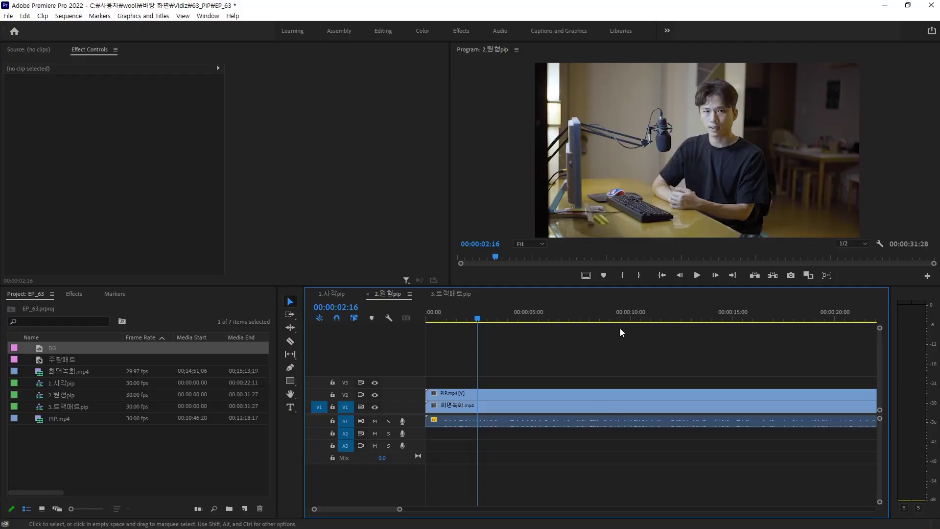
# Add an elliptical opacity mask to the PIP.mp4 clip in the 2.원형pip sequence
pyautogui.click(488, 393)
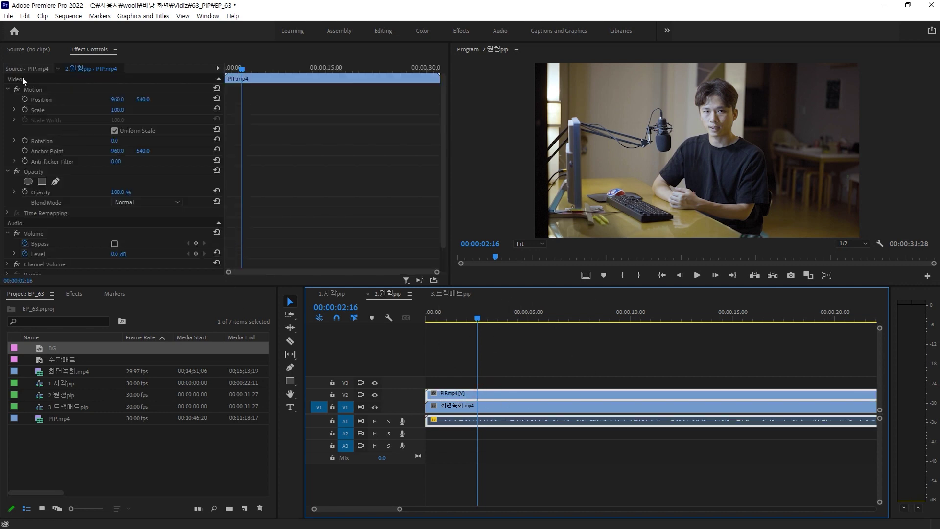
pyautogui.scroll(-2, 269, 172)
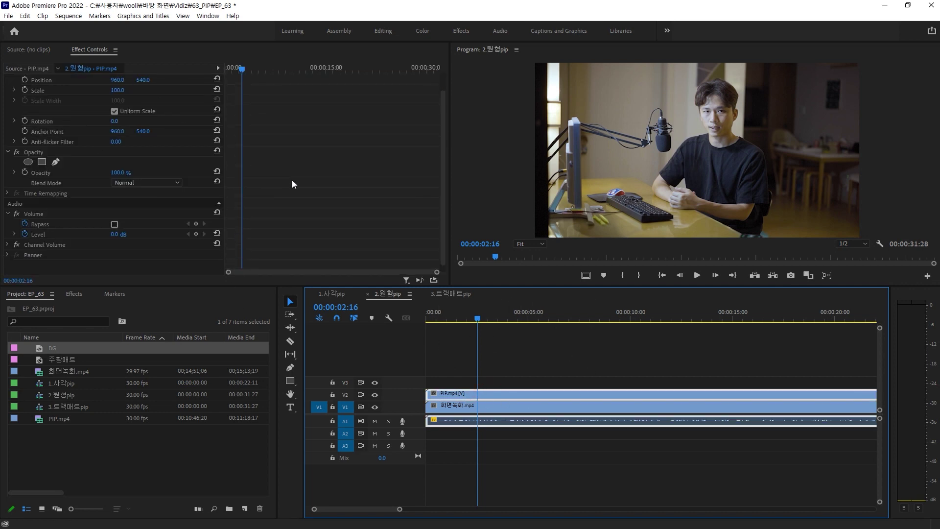
pyautogui.click(28, 162)
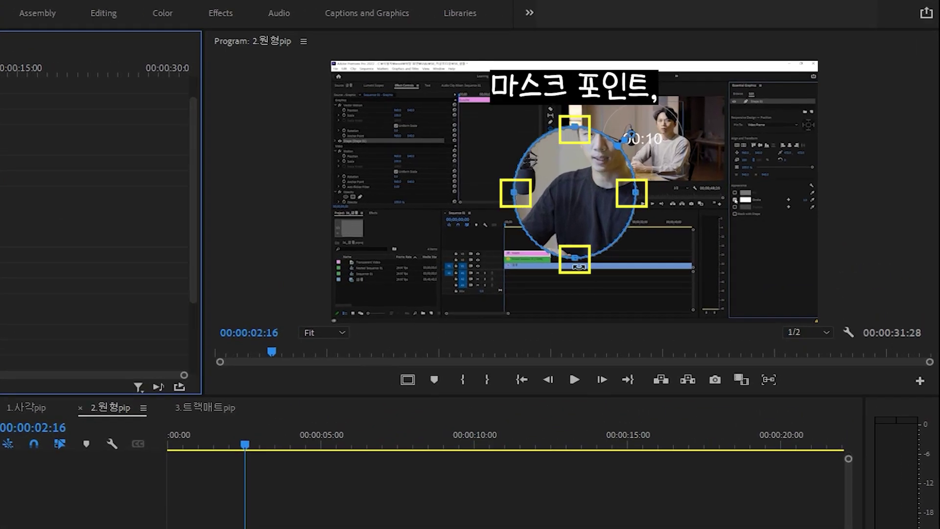
# Enlarge and reposition the PIP.mp4 mask into a near-perfect circle framing the presenter's head, upper body and microphone
pyautogui.moveTo(636, 192); pyautogui.dragTo(707, 204)
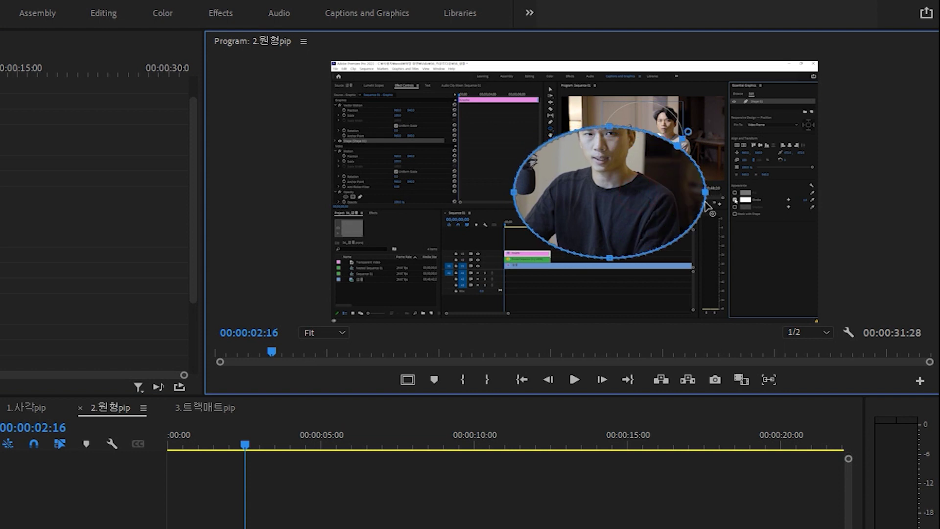
pyautogui.moveTo(611, 259); pyautogui.dragTo(623, 319)
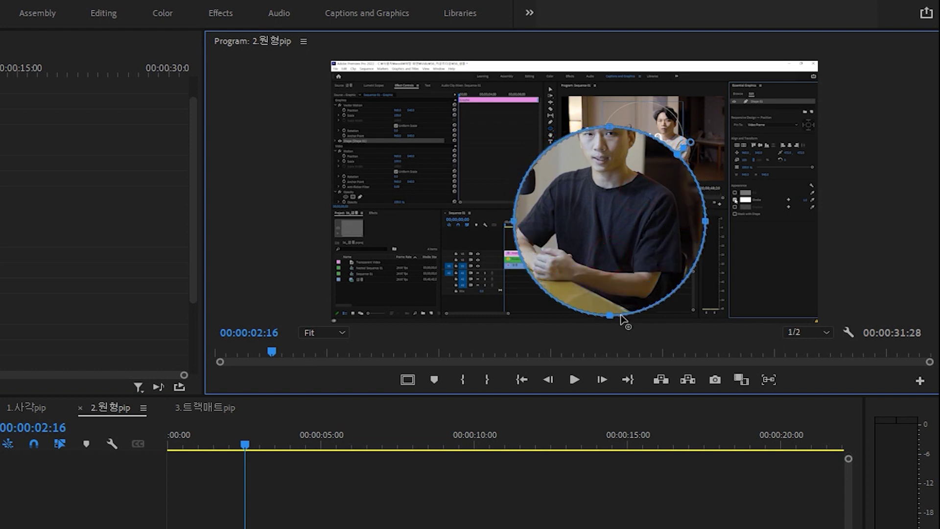
pyautogui.moveTo(512, 225); pyautogui.dragTo(483, 213)
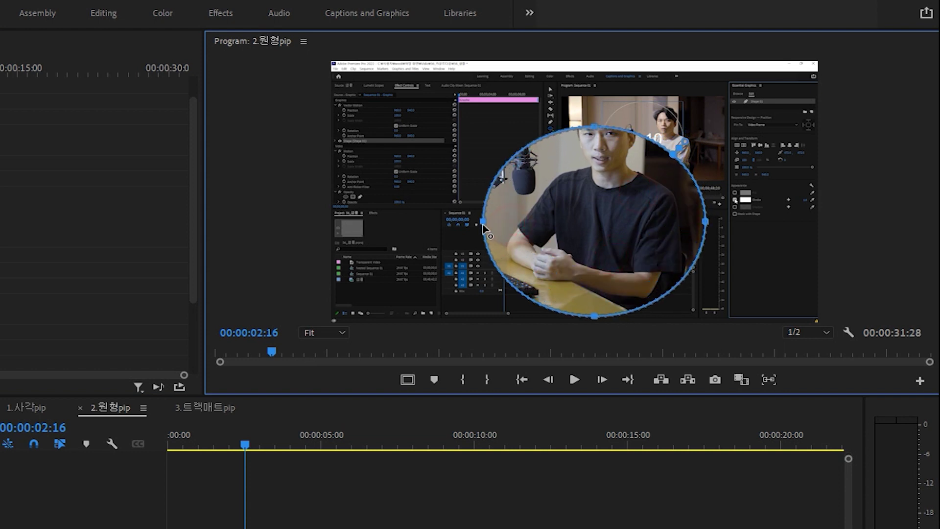
pyautogui.moveTo(593, 126); pyautogui.dragTo(593, 112)
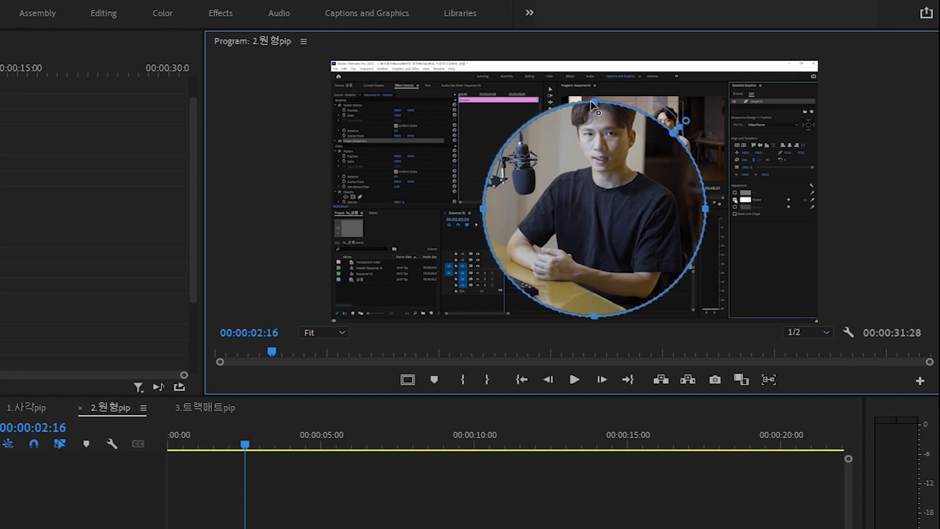
pyautogui.moveTo(609, 221); pyautogui.dragTo(607, 186)
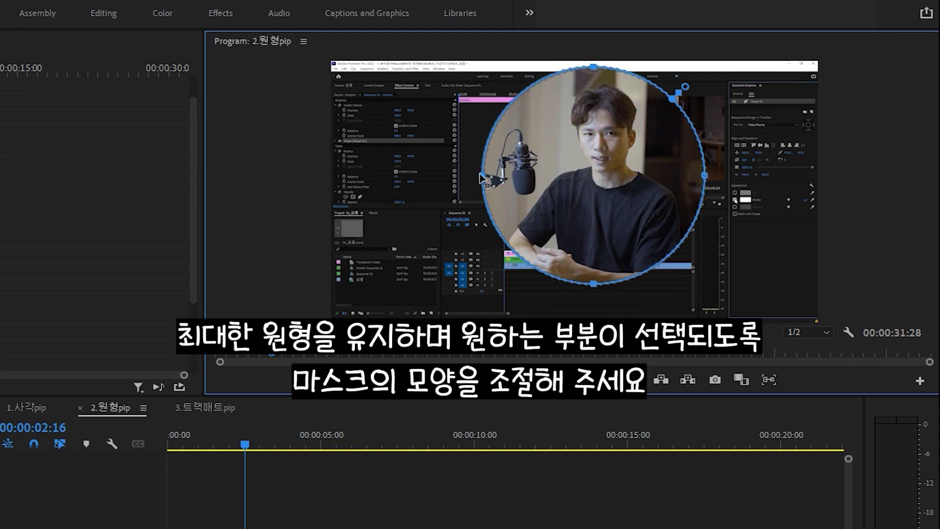
pyautogui.moveTo(481, 176); pyautogui.dragTo(475, 175)
pyautogui.moveTo(593, 283); pyautogui.dragTo(594, 289)
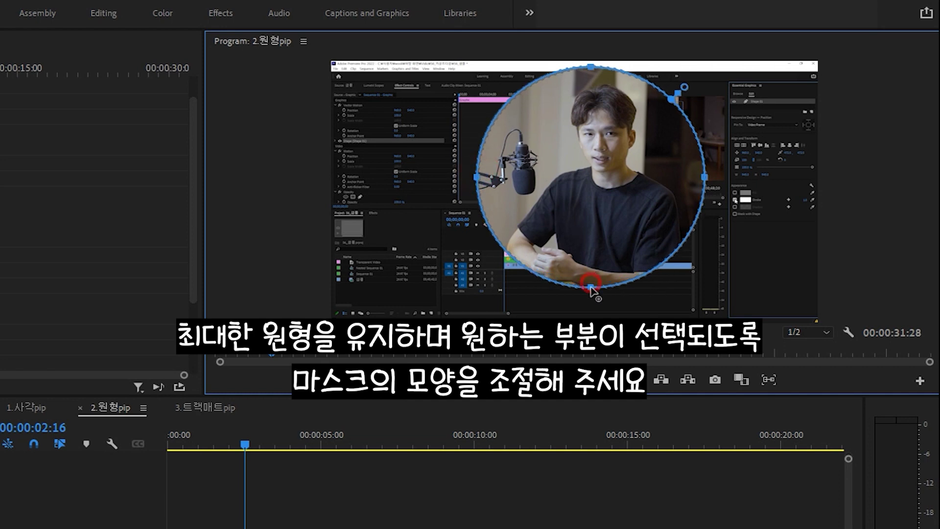
pyautogui.moveTo(705, 176)
pyautogui.mouseDown()
pyautogui.moveTo(712, 182)
pyautogui.moveTo(654, 185)
pyautogui.mouseUp()
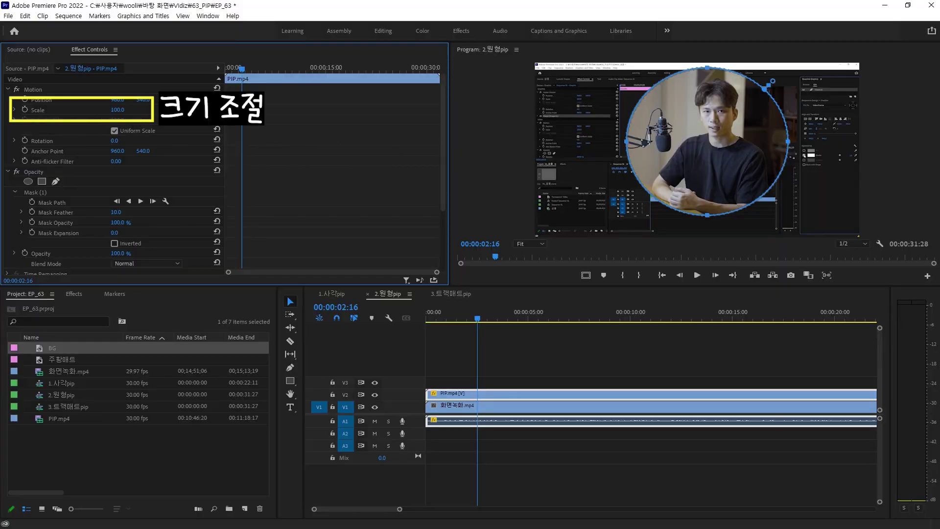
# Set the masked PIP.mp4 clip's Scale to 40
pyautogui.click(117, 110)
pyautogui.write('40')
pyautogui.press('Return')
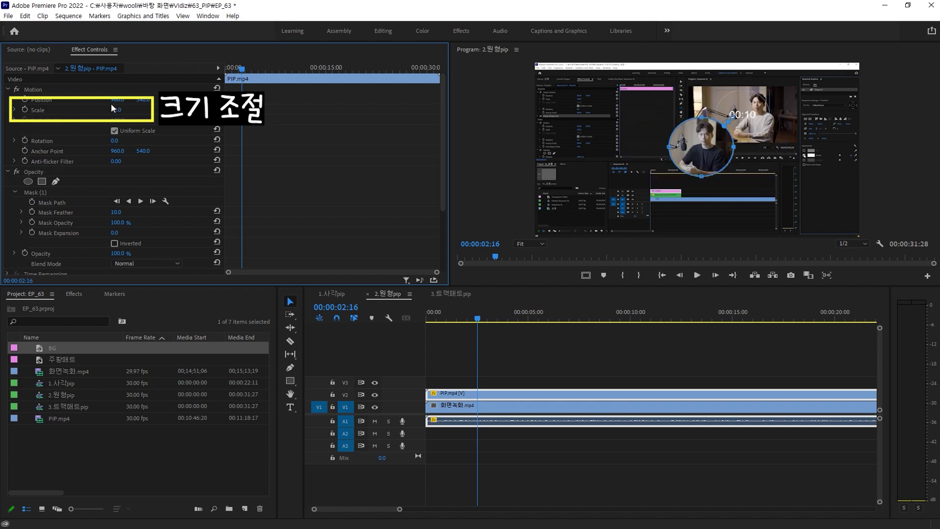
# Set the masked PIP.mp4 clip's Scale to 50 and move it to the video frame's lower-right corner, at Position about 1592, 849
pyautogui.click(122, 110)
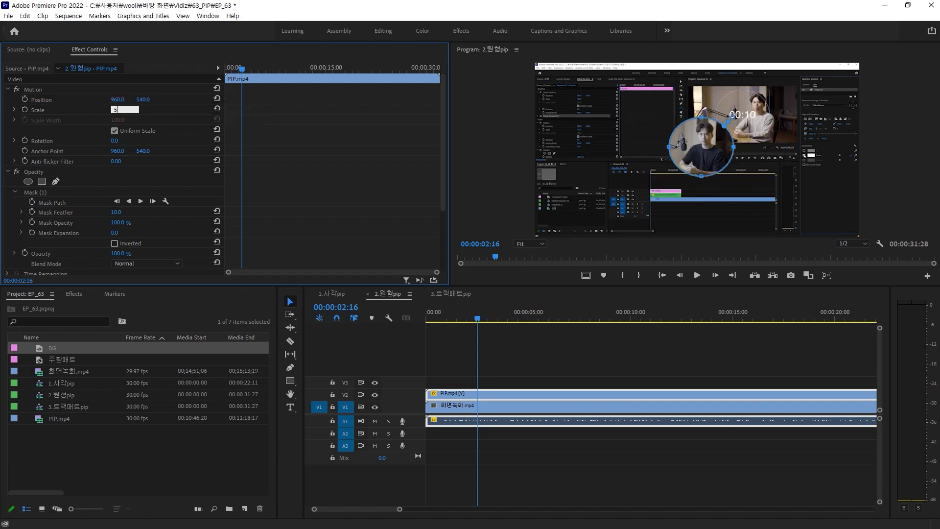
pyautogui.write('50')
pyautogui.press('Return')
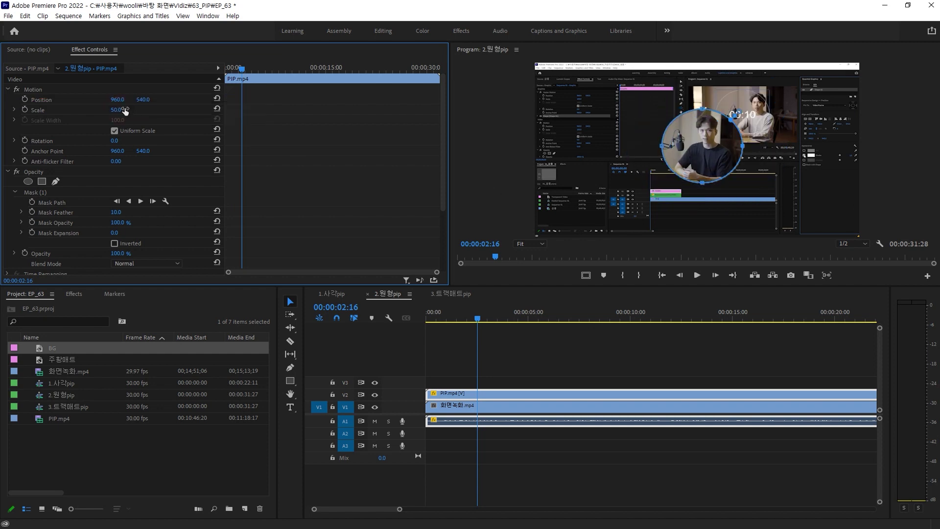
pyautogui.click(33, 90)
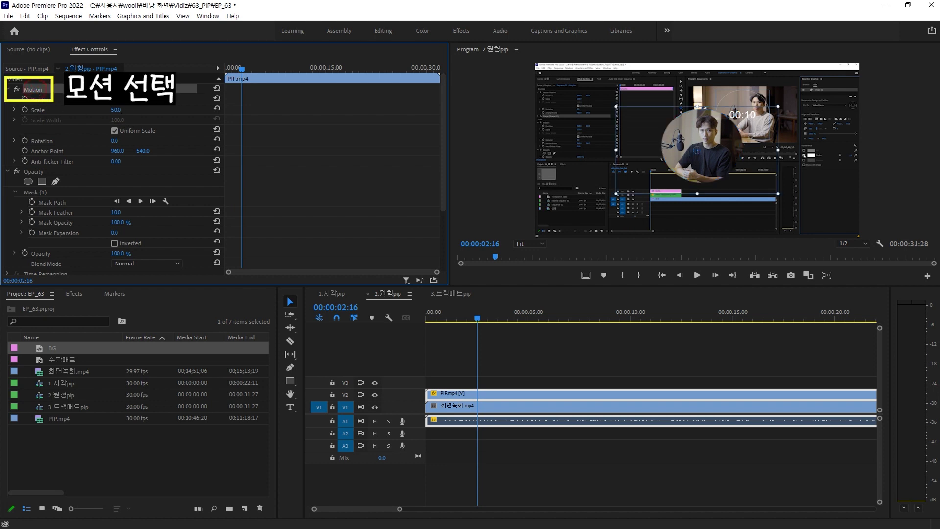
pyautogui.moveTo(711, 162); pyautogui.dragTo(818, 211)
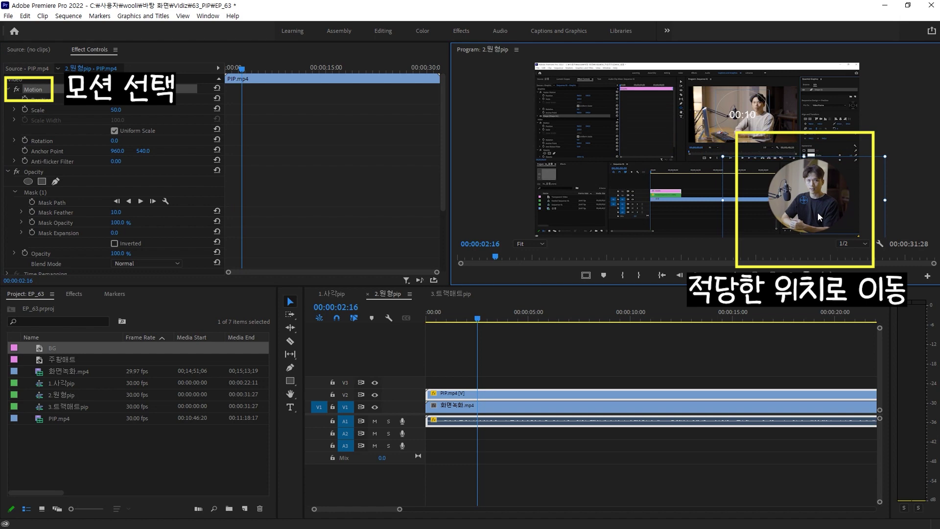
pyautogui.click(902, 216)
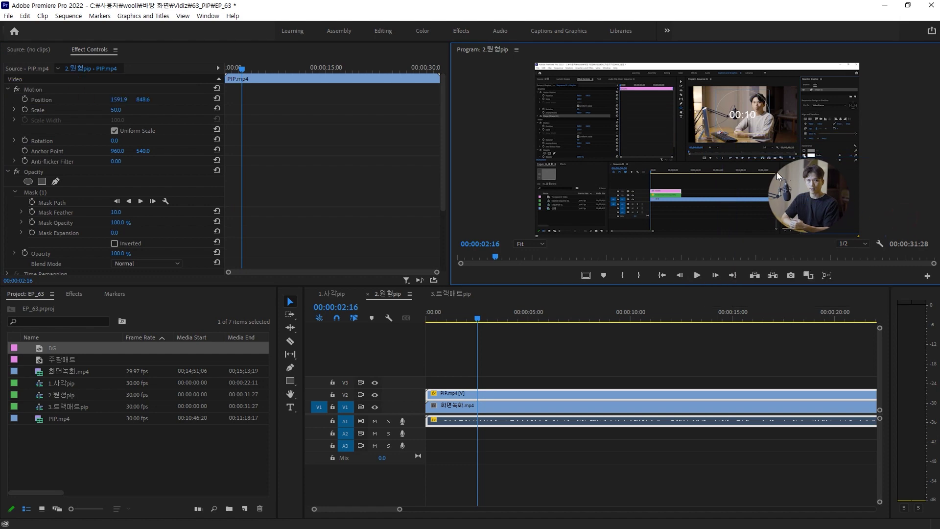
# Try a Mask Feather of 152 on the PIP.mp4 clip's circular mask, and settle on a Mask Feather of 3
pyautogui.click(31, 194)
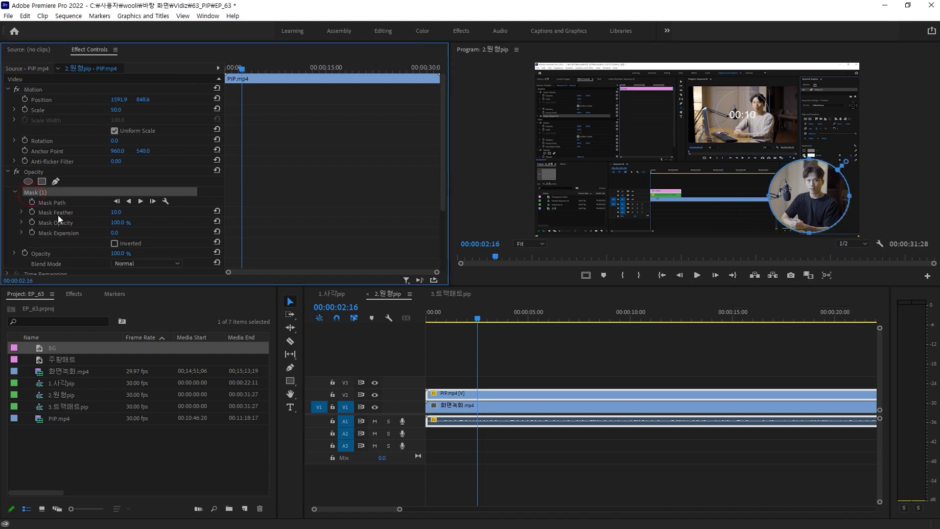
pyautogui.click(55, 214)
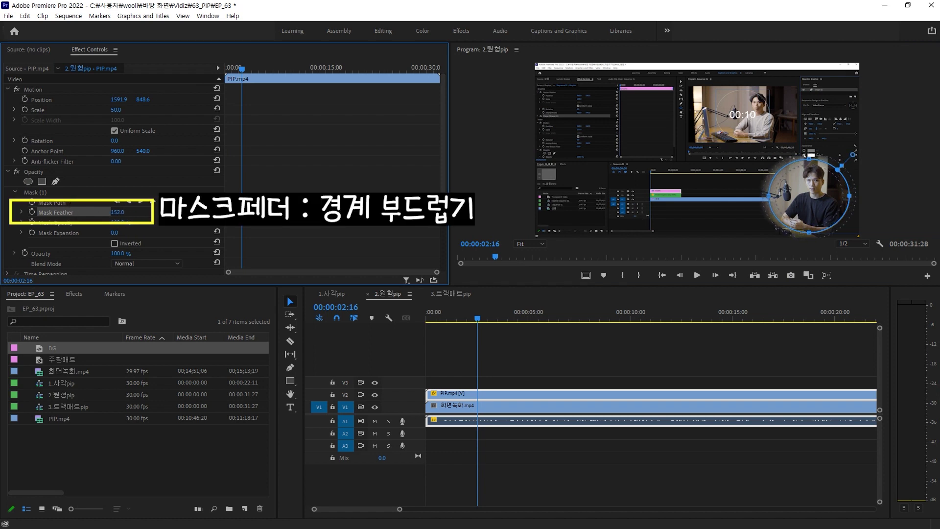
pyautogui.click(556, 364)
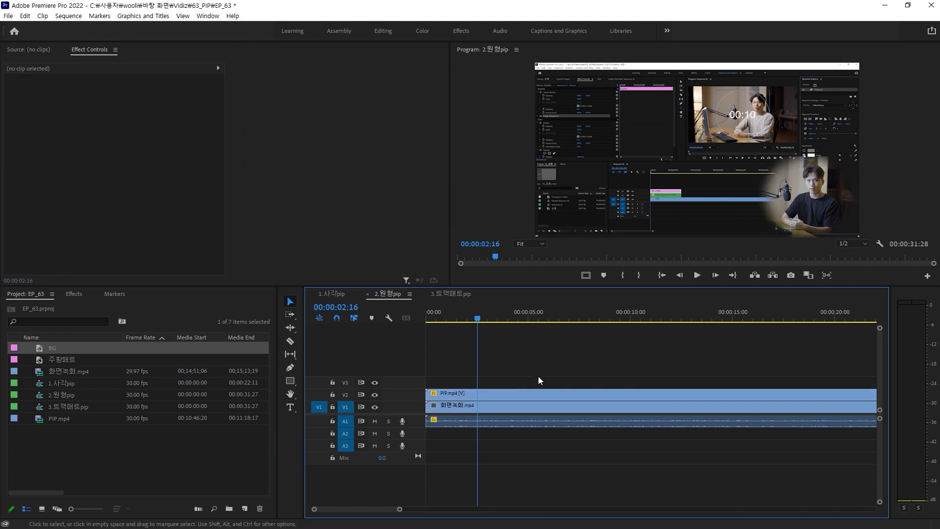
pyautogui.click(518, 392)
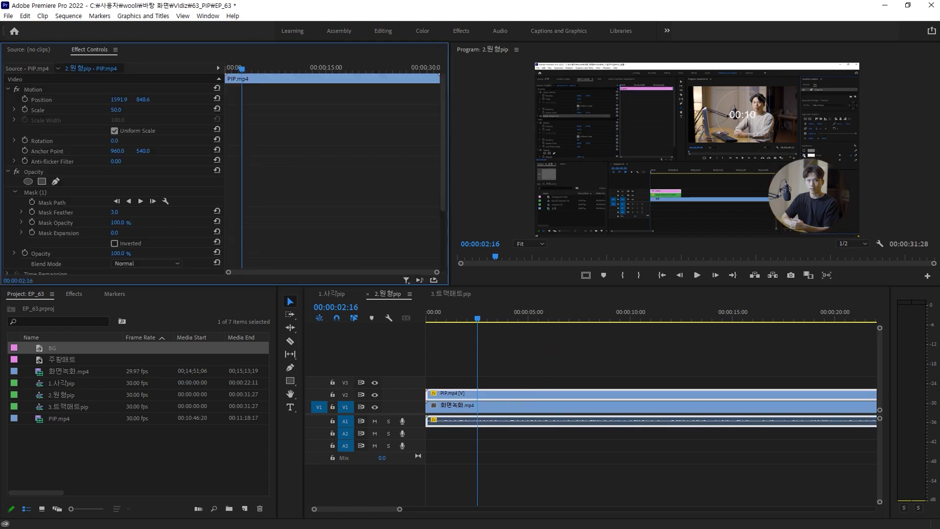
pyautogui.moveTo(118, 212); pyautogui.dragTo(49, 212)
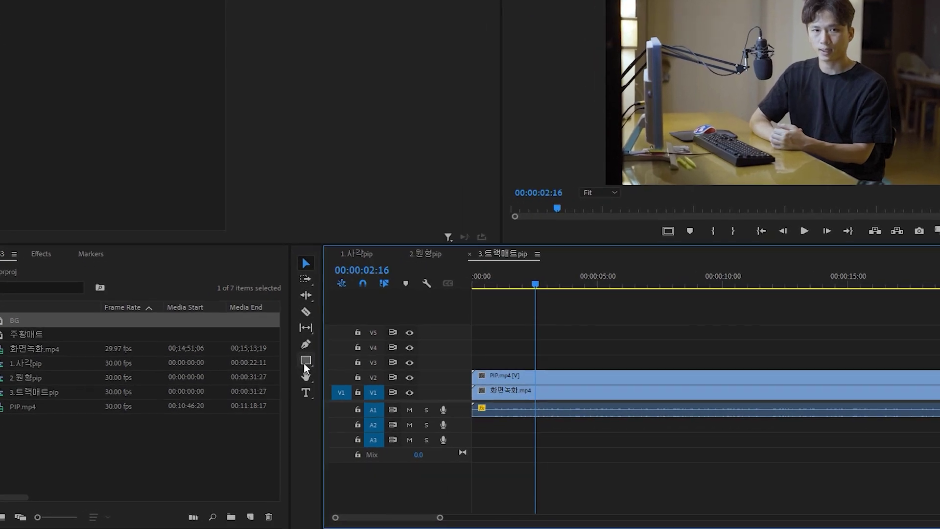
# With no clip selected in the 3.트랙매트pip sequence, draw a large near-circular shape over the presenter with the Ellipse Tool
pyautogui.click(325, 337)
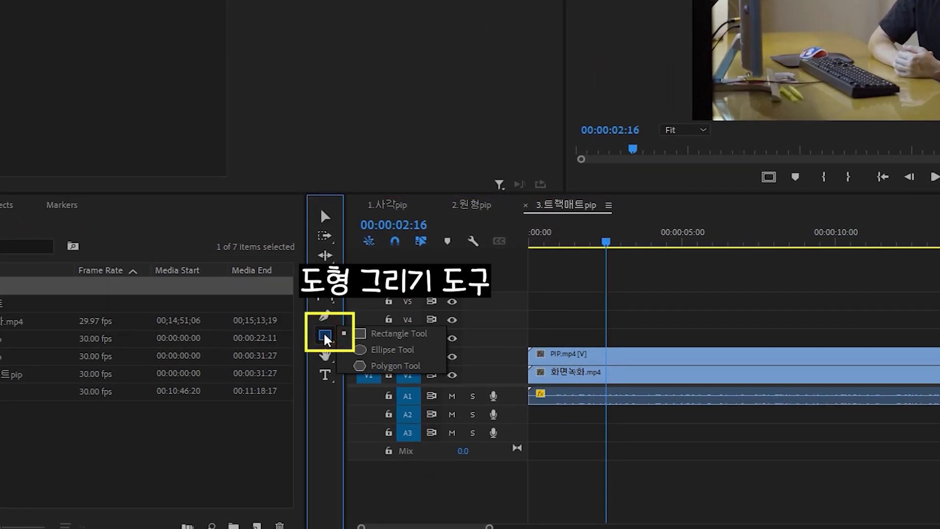
pyautogui.click(374, 352)
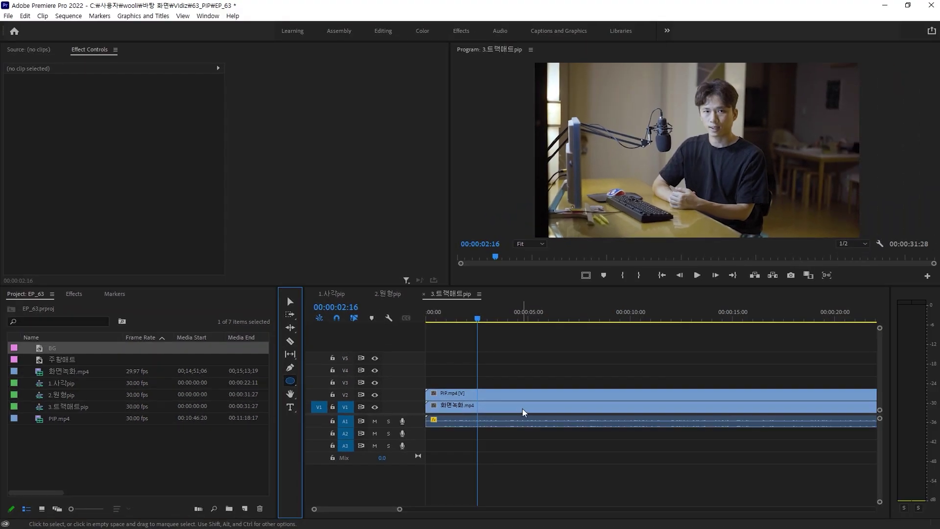
pyautogui.click(492, 409)
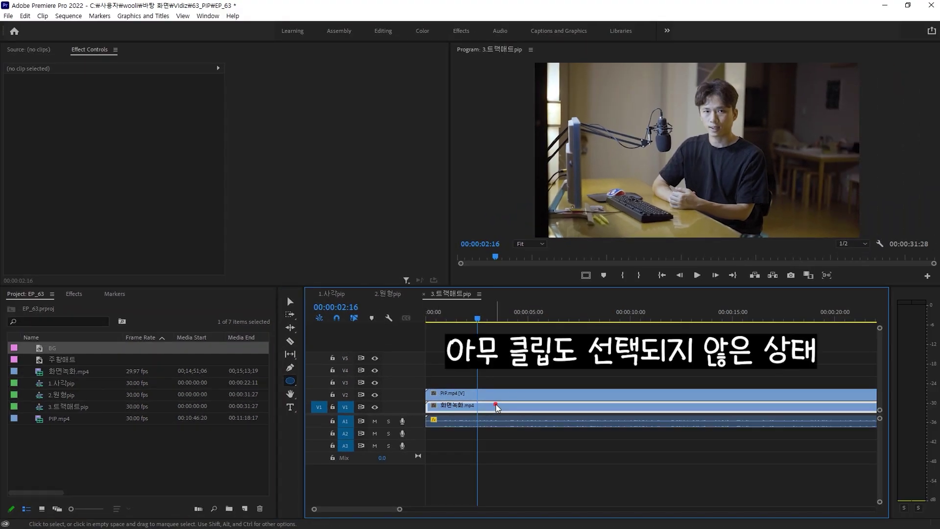
pyautogui.click(520, 378)
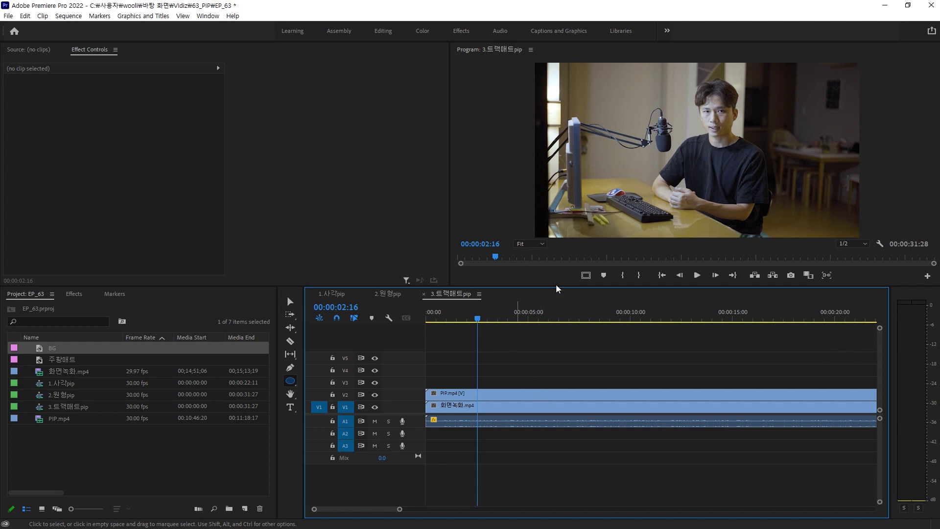
pyautogui.moveTo(663, 103)
pyautogui.mouseDown()
pyautogui.moveTo(782, 207)
pyautogui.moveTo(754, 177)
pyautogui.moveTo(762, 169)
pyautogui.moveTo(738, 214)
pyautogui.moveTo(800, 201)
pyautogui.moveTo(706, 195)
pyautogui.moveTo(764, 155)
pyautogui.moveTo(678, 120)
pyautogui.moveTo(786, 221)
pyautogui.moveTo(671, 110)
pyautogui.moveTo(760, 196)
pyautogui.moveTo(814, 223)
pyautogui.moveTo(757, 216)
pyautogui.moveTo(813, 218)
pyautogui.mouseUp()
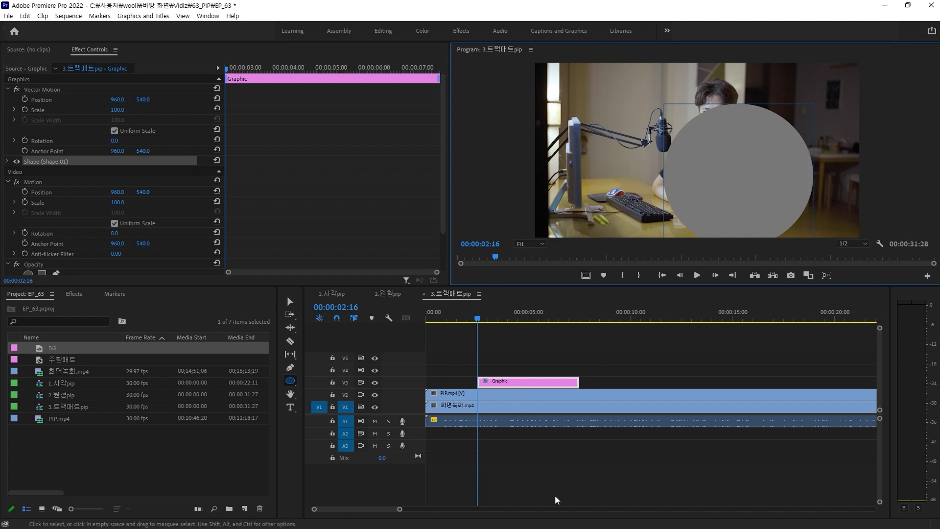
# Extend both ends of the Graphic clip on V3 so that it spans the full length of the PIP.mp4 clip
pyautogui.click(490, 364)
pyautogui.hotkey('ctrl', 'z')
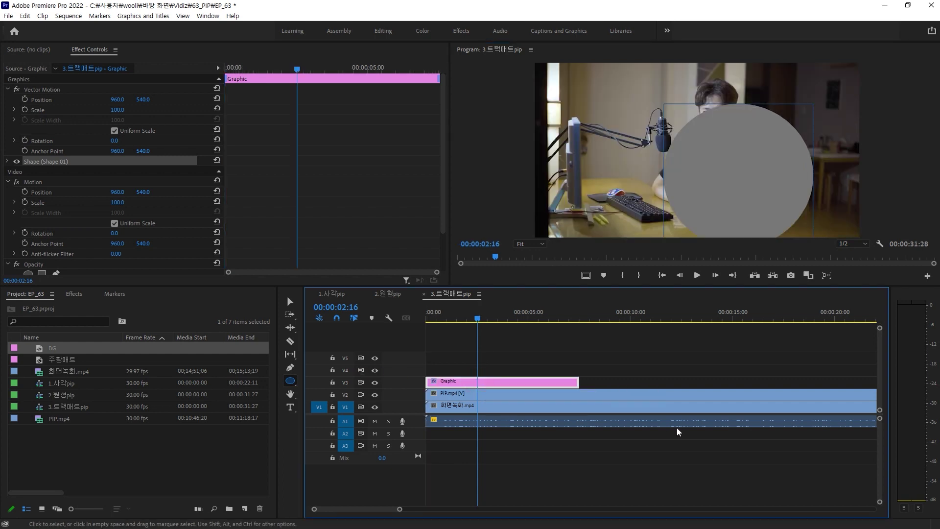
pyautogui.click(613, 372)
pyautogui.press('-')
pyautogui.moveTo(502, 382); pyautogui.dragTo(751, 387)
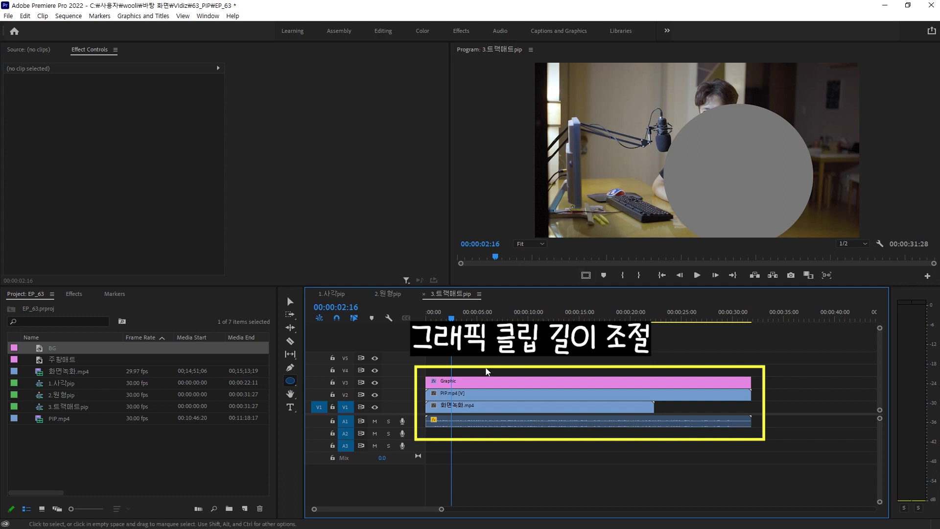
# Move the Graphic clip's circle over the presenter's head and upper body using Vector Motion, at Position about 767, 331
pyautogui.click(476, 382)
pyautogui.click(51, 90)
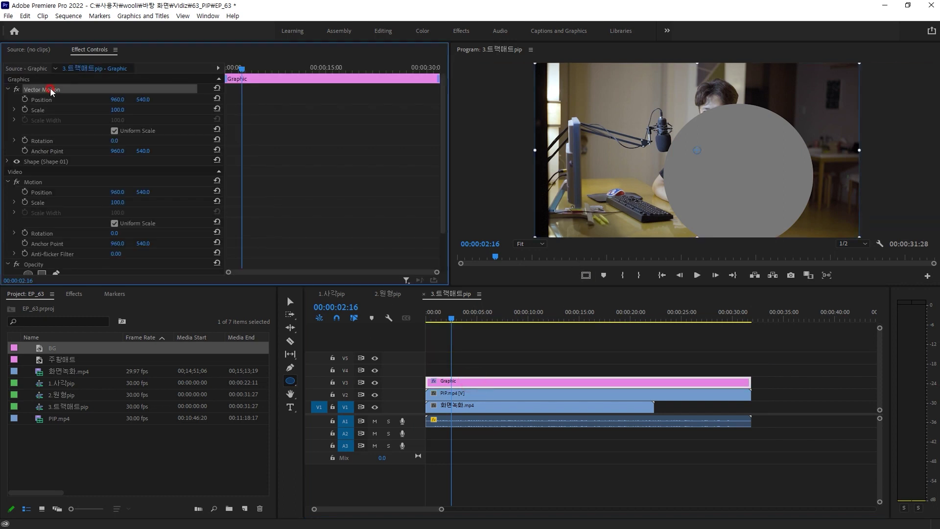
pyautogui.moveTo(748, 191); pyautogui.dragTo(718, 160)
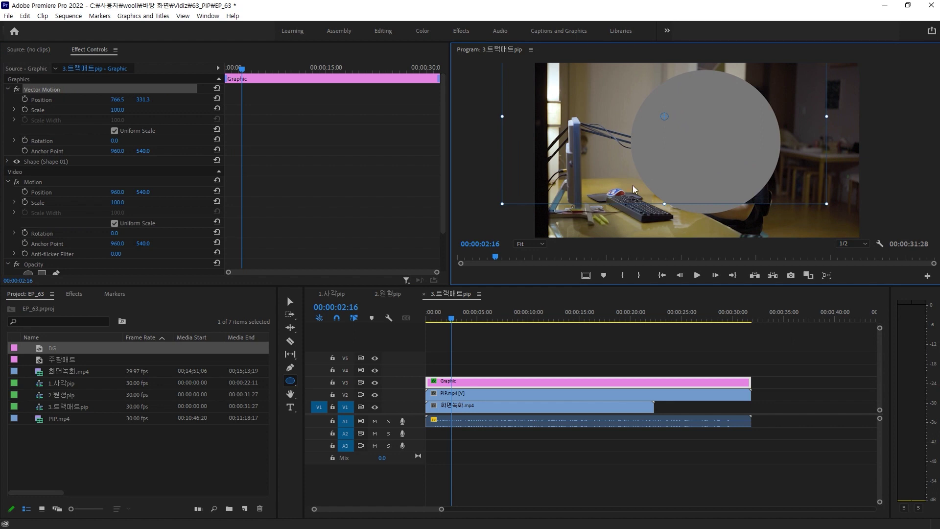
# Search the effects for "track ma" and apply Track Matte Key to the PIP.mp4 clip on V2
pyautogui.click(74, 294)
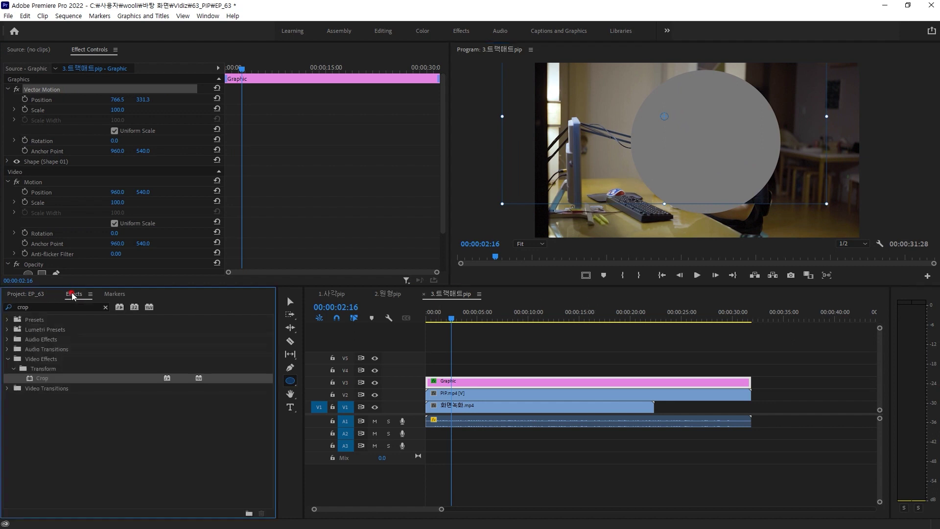
pyautogui.click(33, 307)
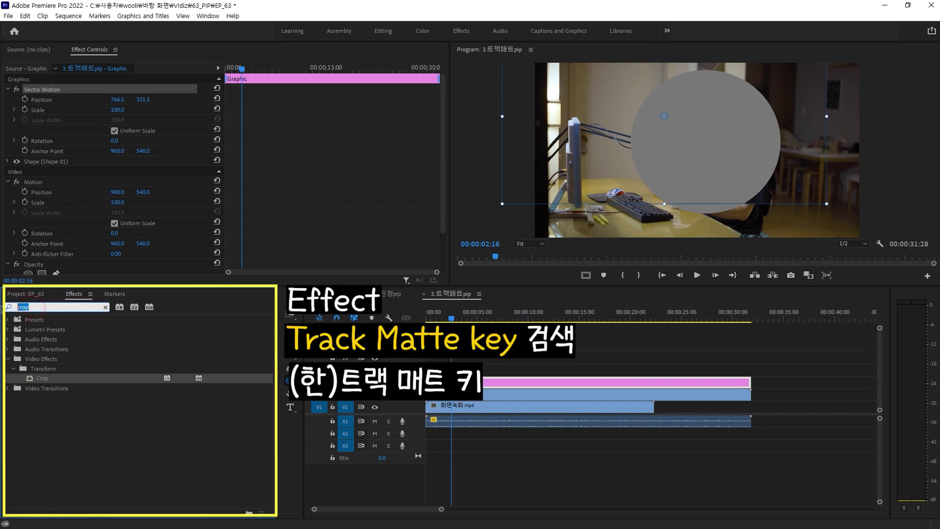
pyautogui.write('track ma')
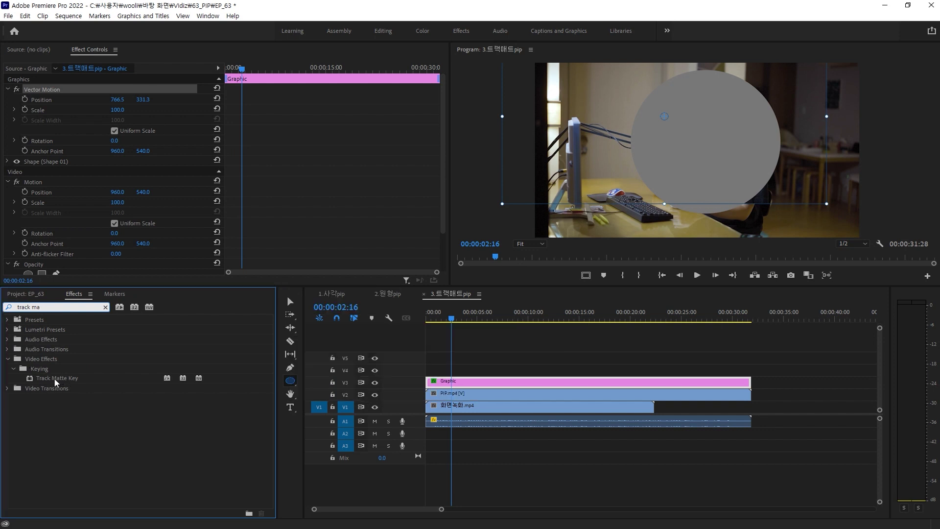
pyautogui.moveTo(56, 382); pyautogui.dragTo(462, 397)
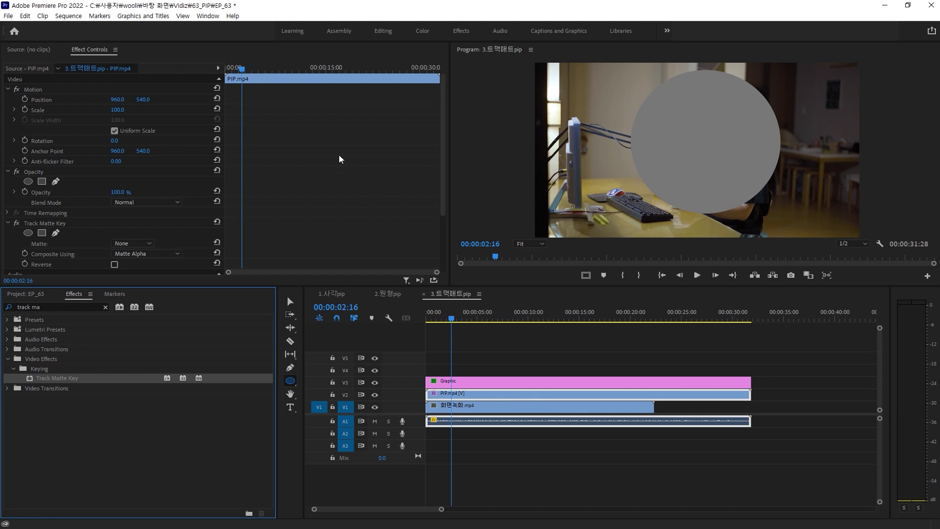
# Set the PIP.mp4 clip's Track Matte Key to use Video 3 as its matte
pyautogui.click(56, 223)
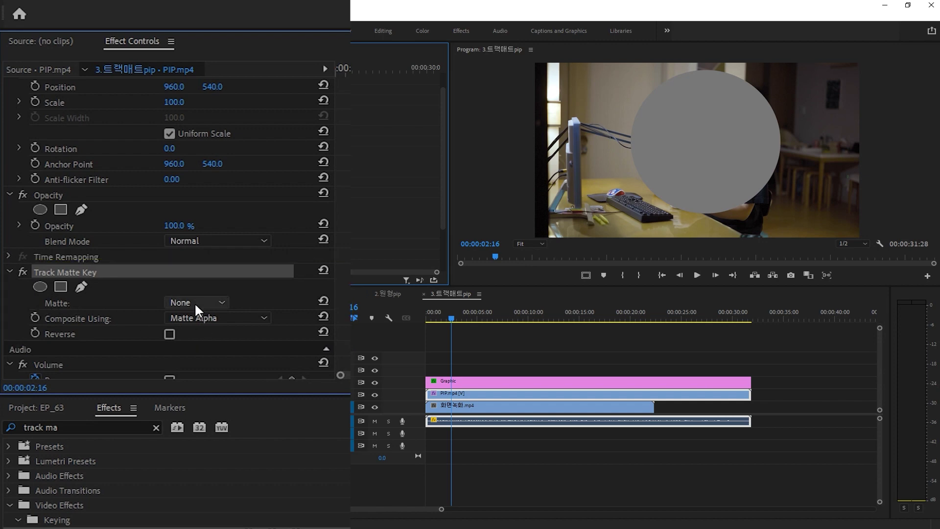
pyautogui.click(182, 301)
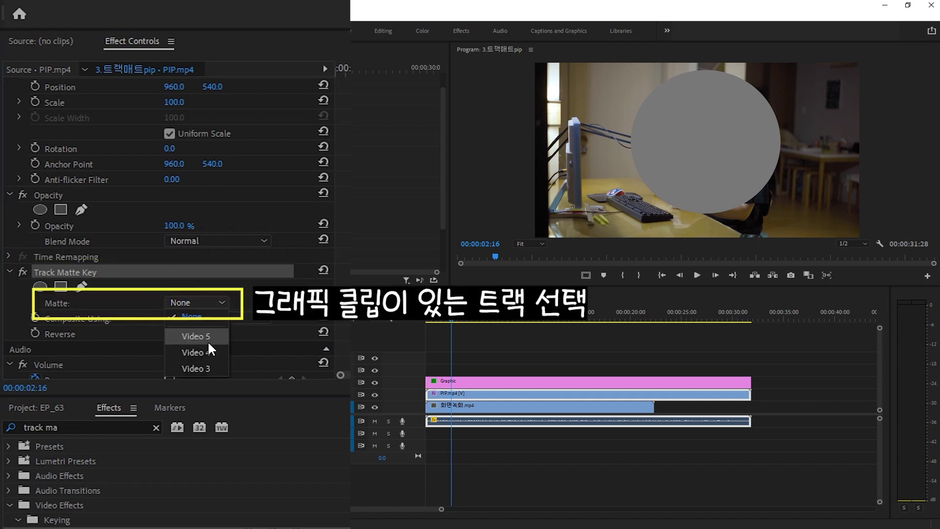
pyautogui.click(192, 367)
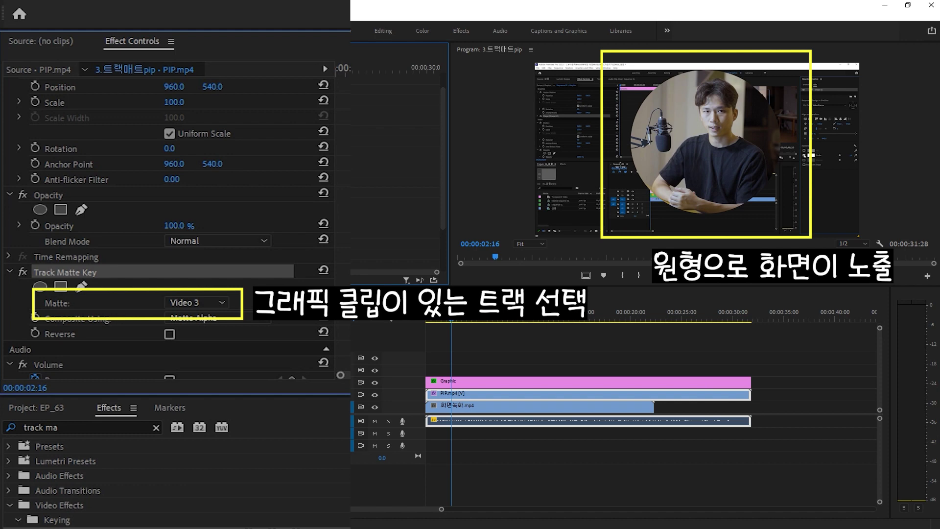
# Adjust the Graphic clip's Vector Motion to reframe the presenter, with Position about 679, 359 and Anchor Point about 880, 584
pyautogui.click(475, 381)
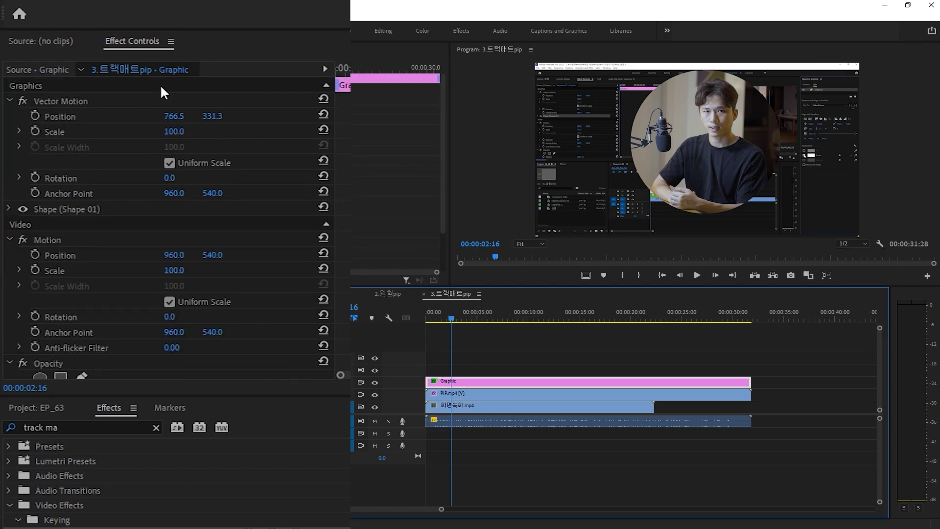
pyautogui.click(72, 104)
pyautogui.moveTo(657, 169); pyautogui.dragTo(724, 128)
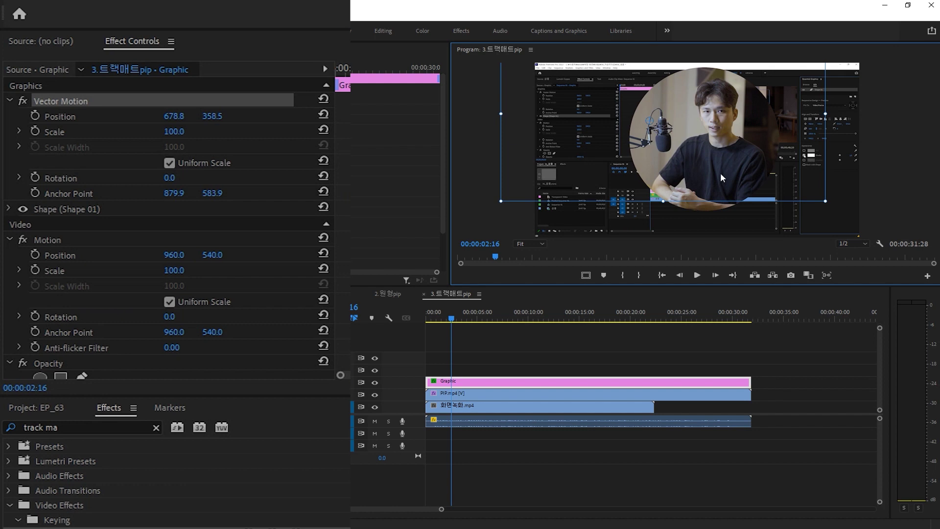
pyautogui.click(518, 352)
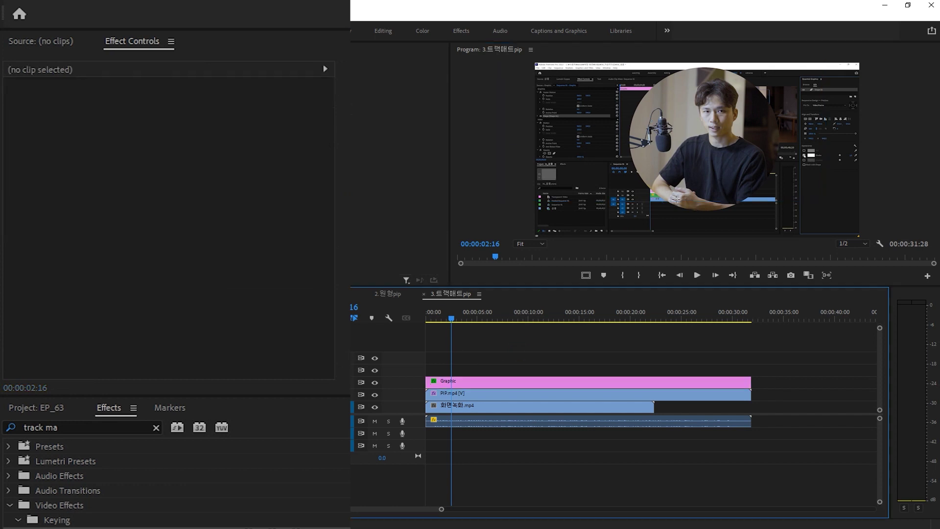
# Set the track-matted PIP.mp4 clip's Scale to 50 and move the circular picture toward the video frame's lower-right corner
pyautogui.click(470, 396)
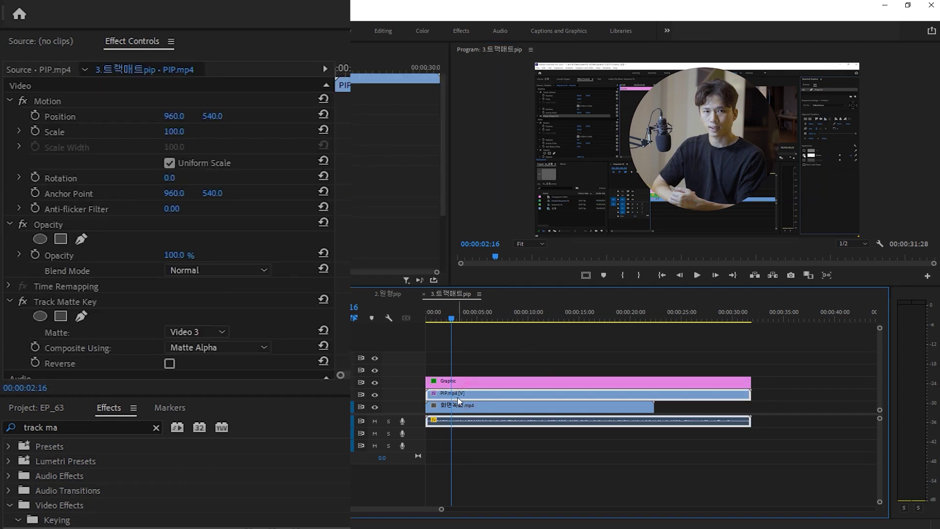
pyautogui.click(171, 132)
pyautogui.write('50')
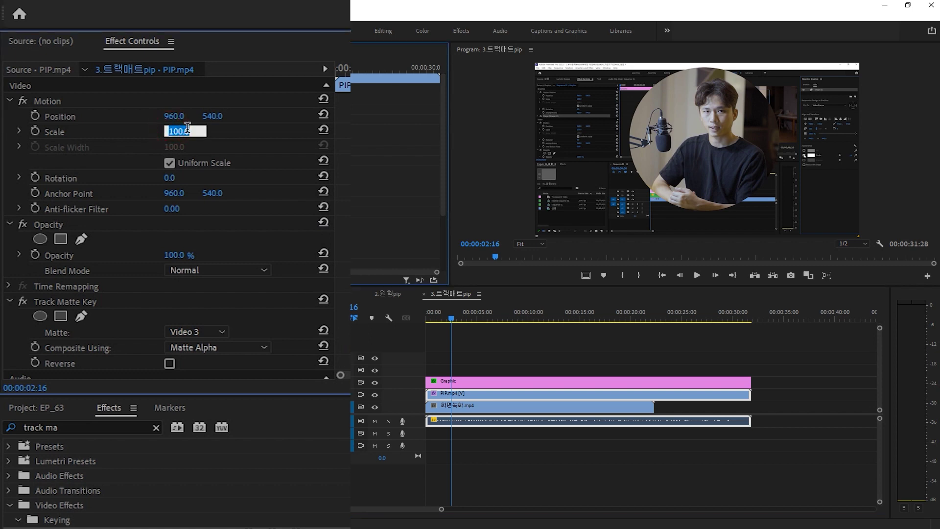
pyautogui.press('Return')
pyautogui.click(57, 101)
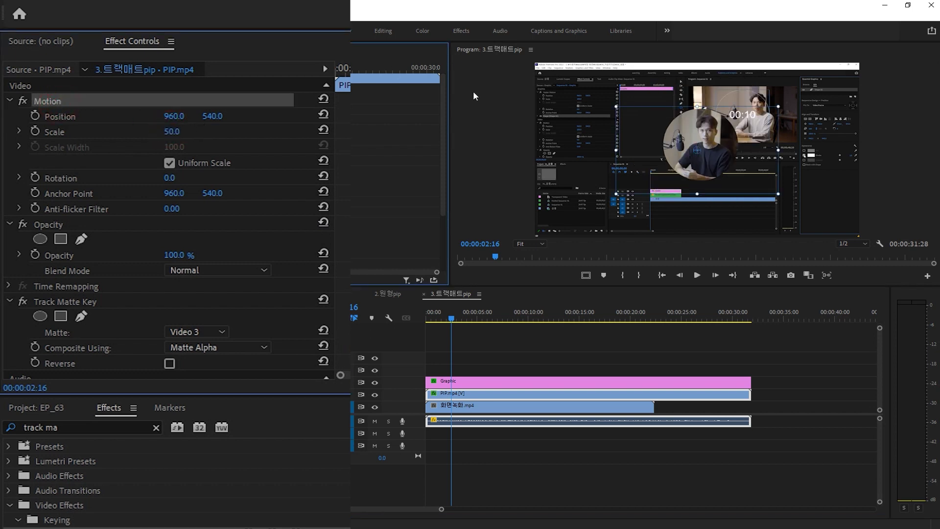
pyautogui.moveTo(657, 161); pyautogui.dragTo(774, 217)
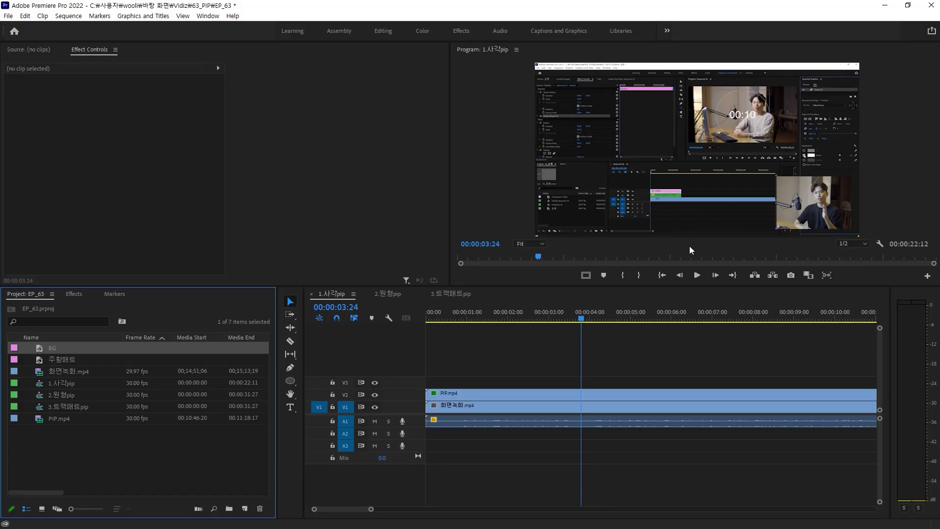
# Search the effects for "bevel e" and apply Bevel Edges to the PIP.mp4 clip on V2
pyautogui.click(74, 294)
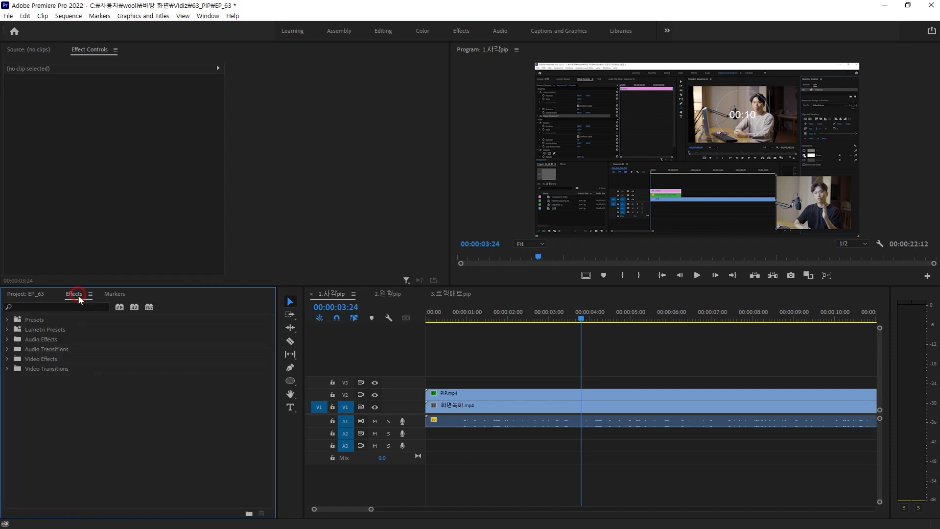
pyautogui.click(37, 306)
pyautogui.write('bevel e')
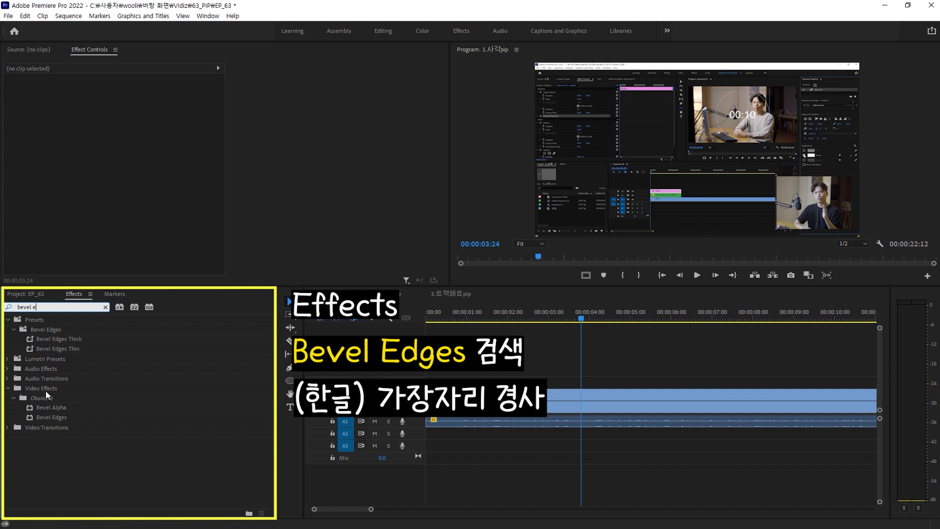
pyautogui.click(46, 419)
pyautogui.moveTo(46, 419); pyautogui.dragTo(465, 399)
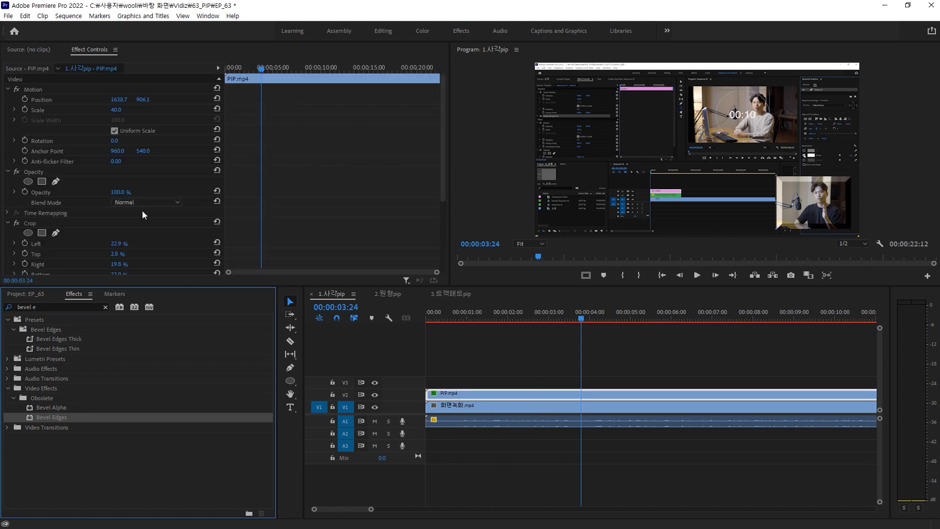
# Change the Light Color of the PIP.mp4 clip's Bevel Edges effect to black
pyautogui.scroll(-5, 364, 234)
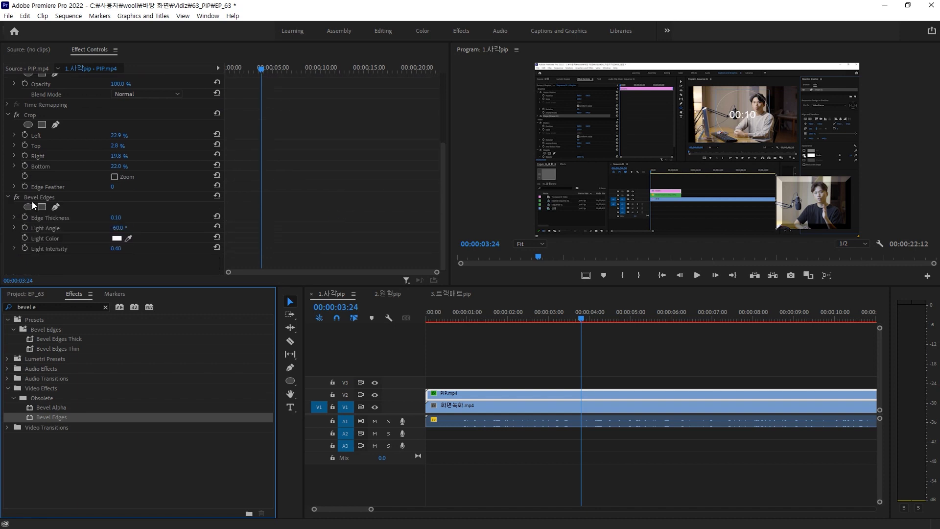
pyautogui.click(49, 198)
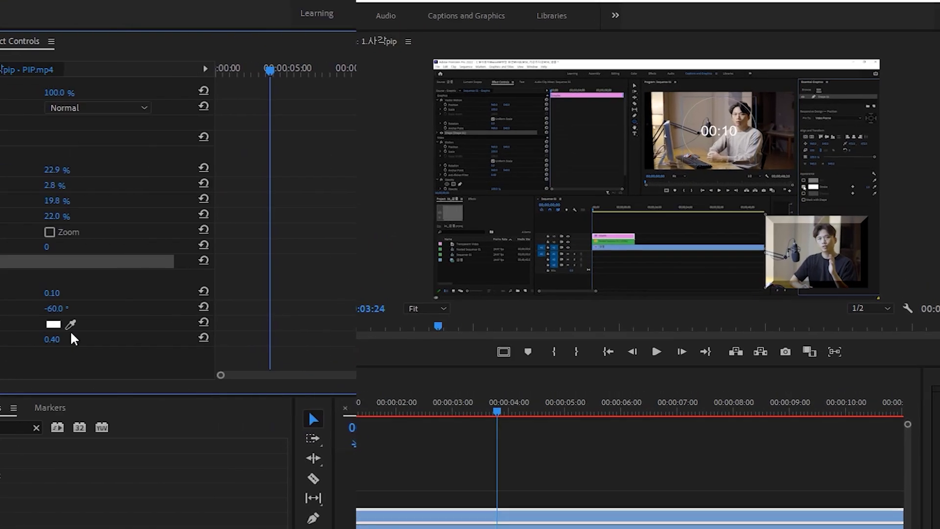
pyautogui.click(172, 324)
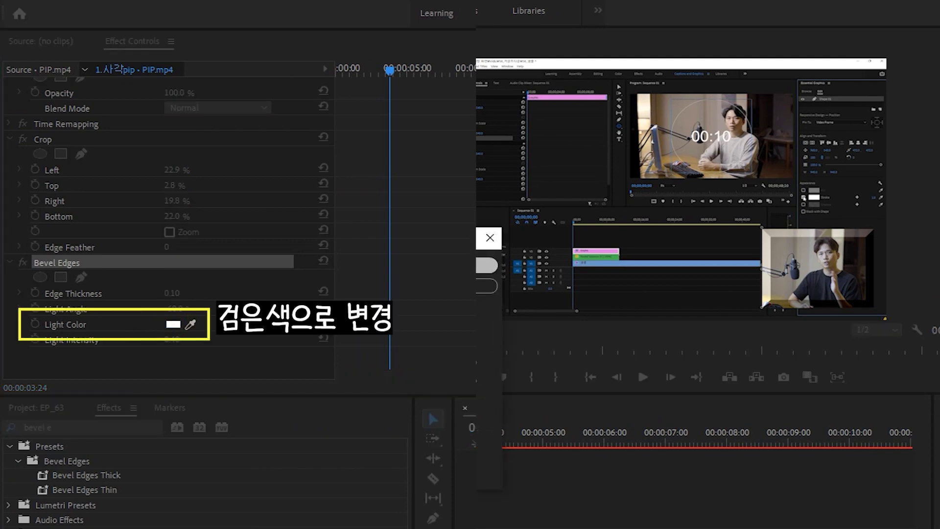
pyautogui.click(486, 265)
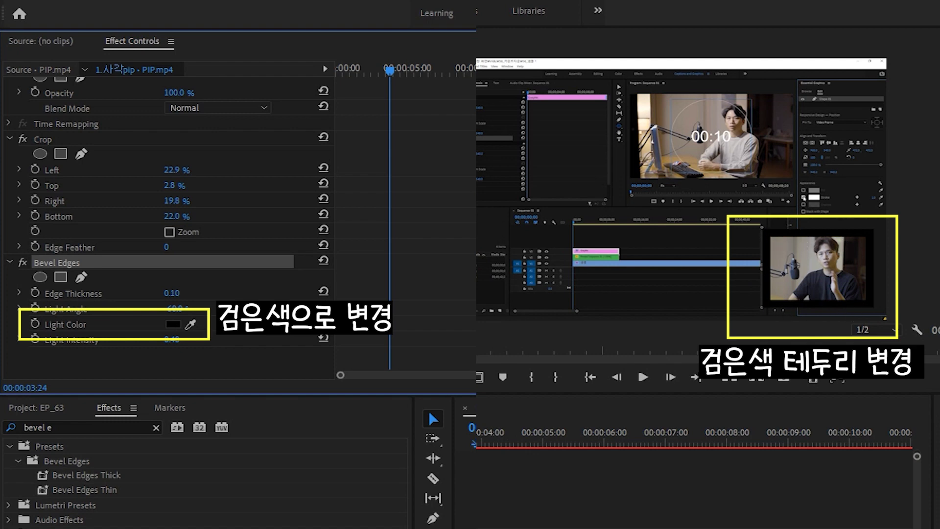
# Set the Bevel Edges effect's Edge Thickness to 0.03
pyautogui.click(74, 293)
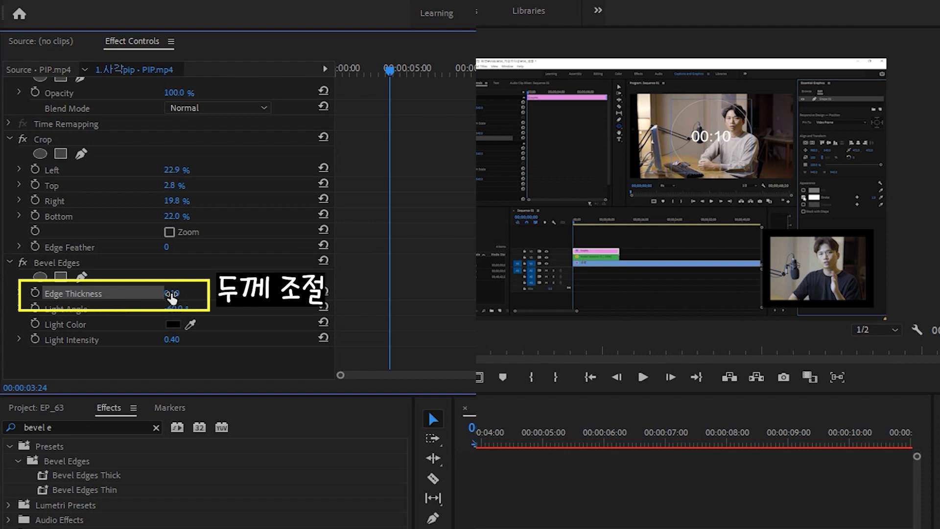
pyautogui.moveTo(171, 293); pyautogui.dragTo(166, 292)
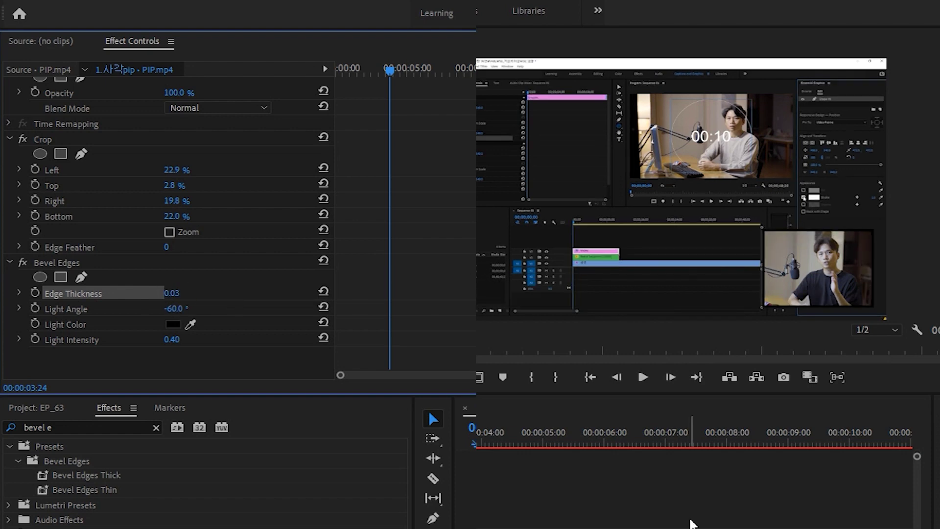
pyautogui.click(690, 522)
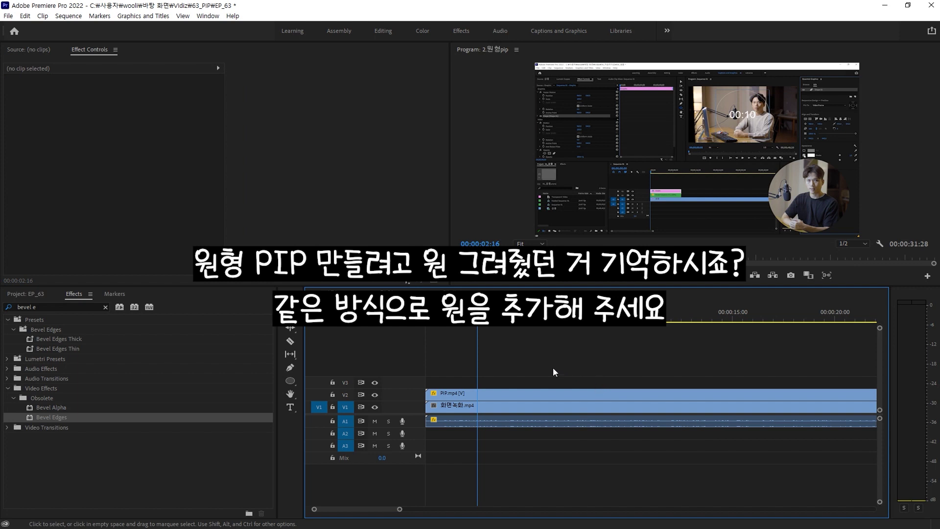
# Draw a circle of about 526 × 526 over the circular picture in the 2.원형pip sequence, positioned at about 1617, 833
pyautogui.click(478, 357)
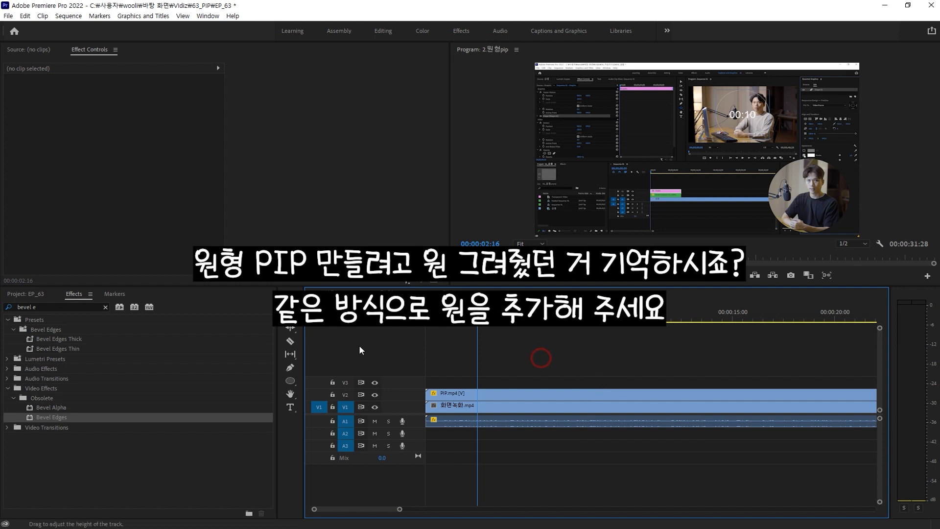
pyautogui.click(290, 381)
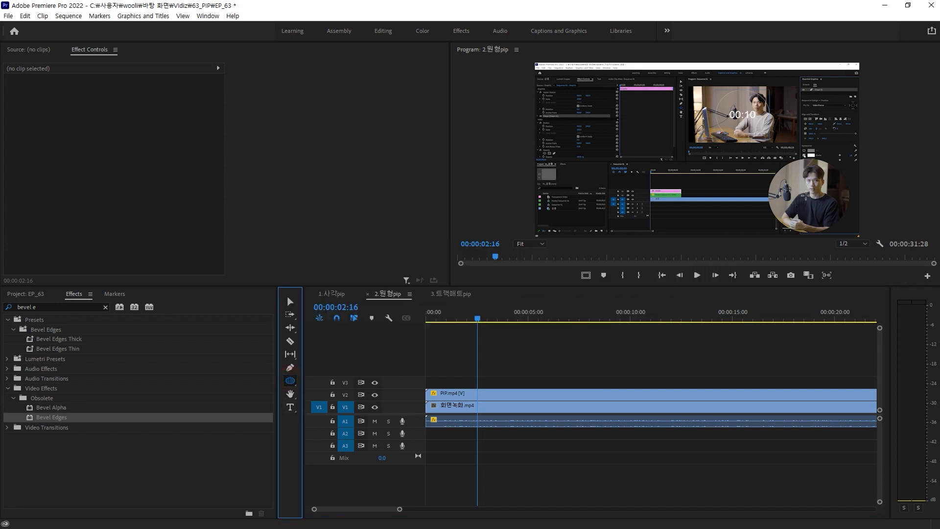
pyautogui.moveTo(769, 159); pyautogui.dragTo(862, 233)
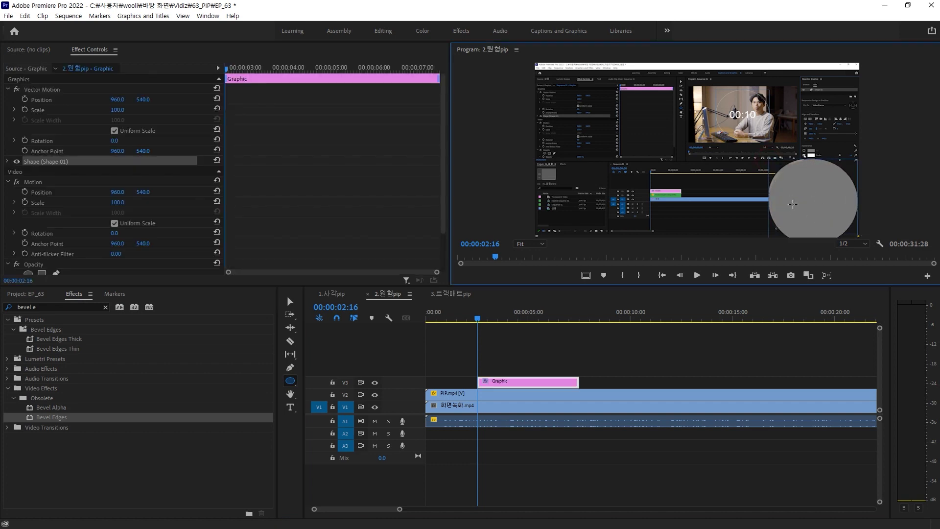
pyautogui.click(290, 303)
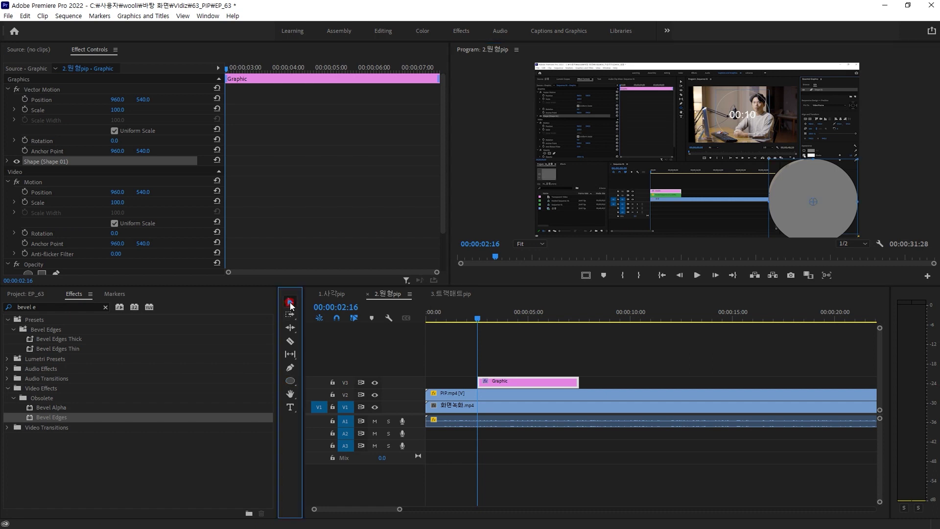
pyautogui.moveTo(836, 234)
pyautogui.mouseDown()
pyautogui.moveTo(826, 216)
pyautogui.moveTo(831, 230)
pyautogui.mouseUp()
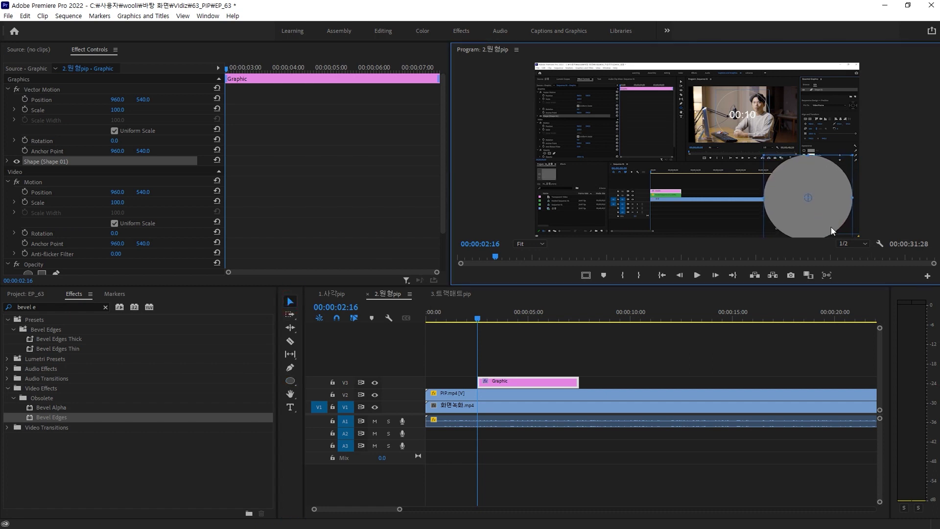
# Turn off the circle shape's Fill and give it a white Stroke with a width of 15.0
pyautogui.click(551, 31)
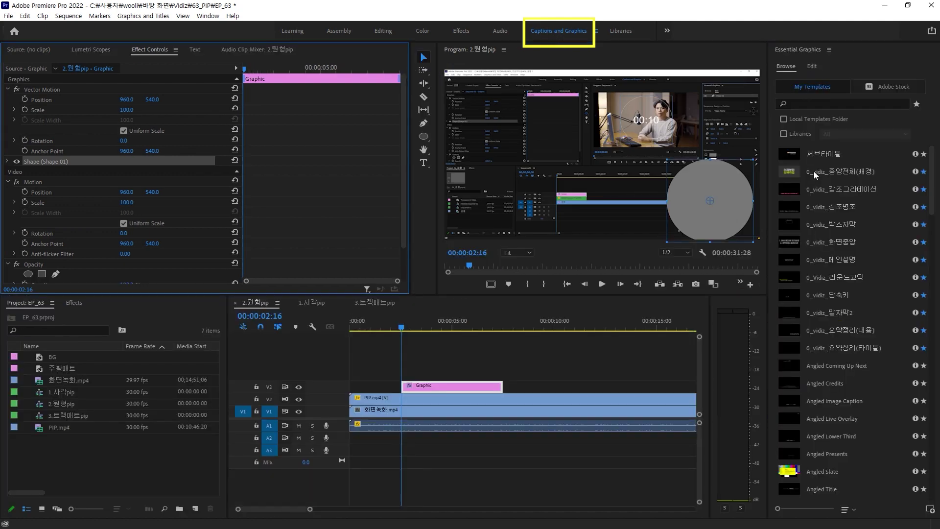
pyautogui.click(829, 49)
pyautogui.click(821, 52)
pyautogui.click(812, 67)
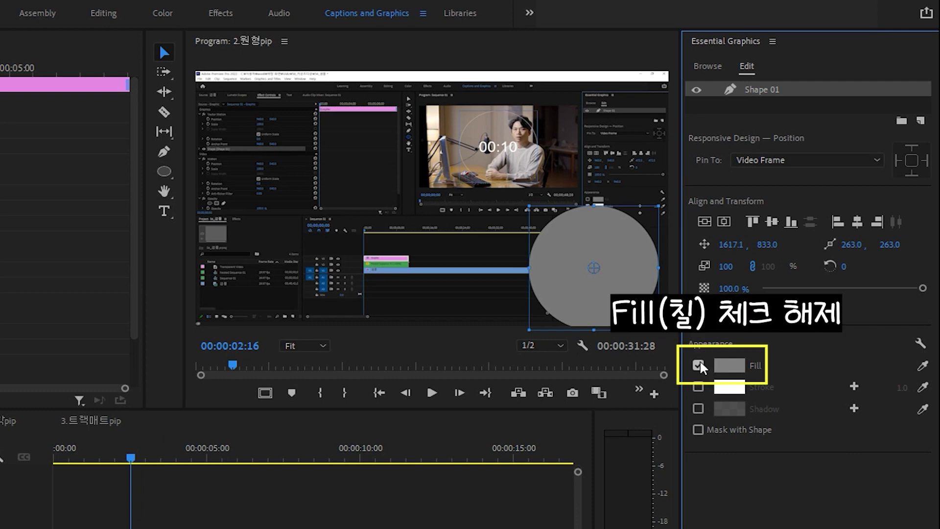
pyautogui.click(698, 365)
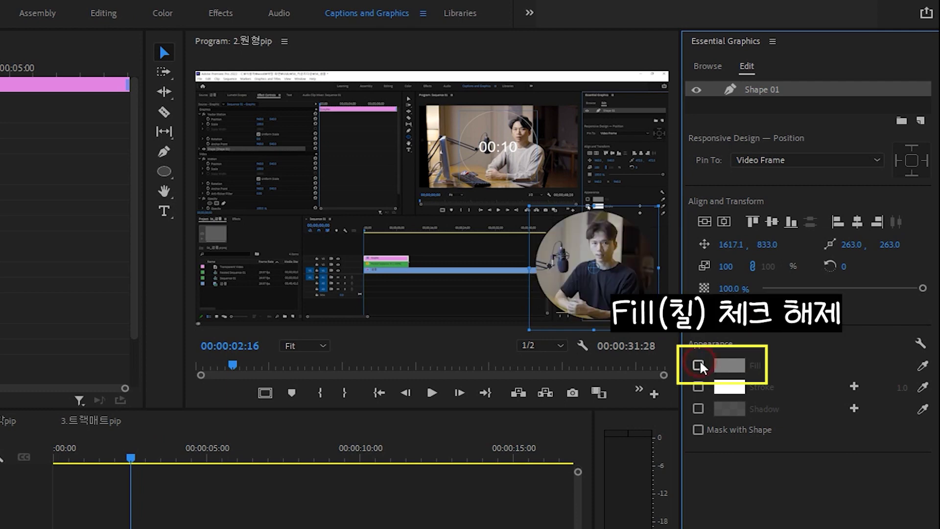
pyautogui.click(698, 388)
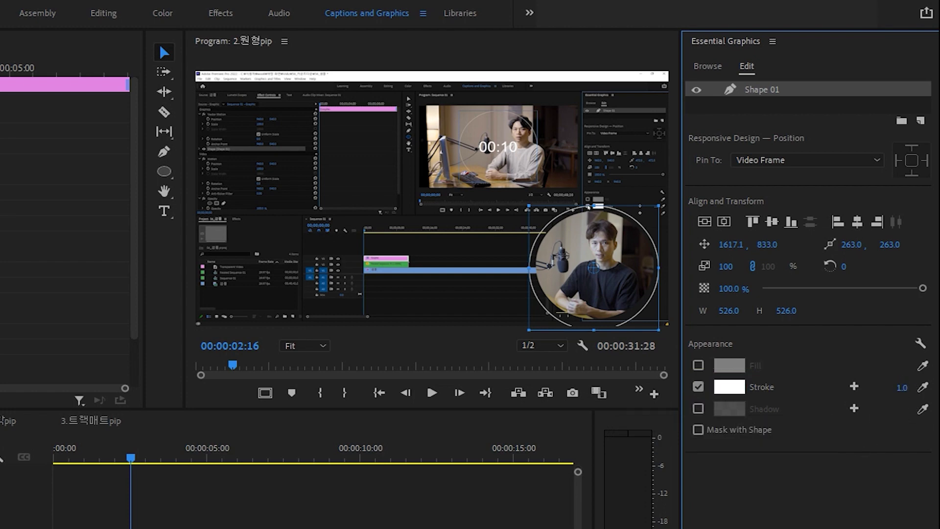
pyautogui.moveTo(903, 387); pyautogui.dragTo(916, 388)
pyautogui.click(903, 388)
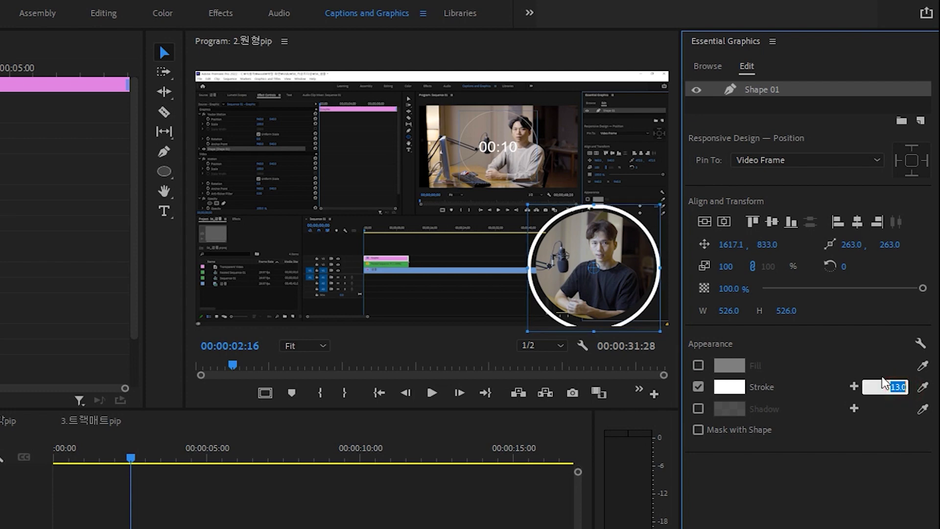
pyautogui.press('Return')
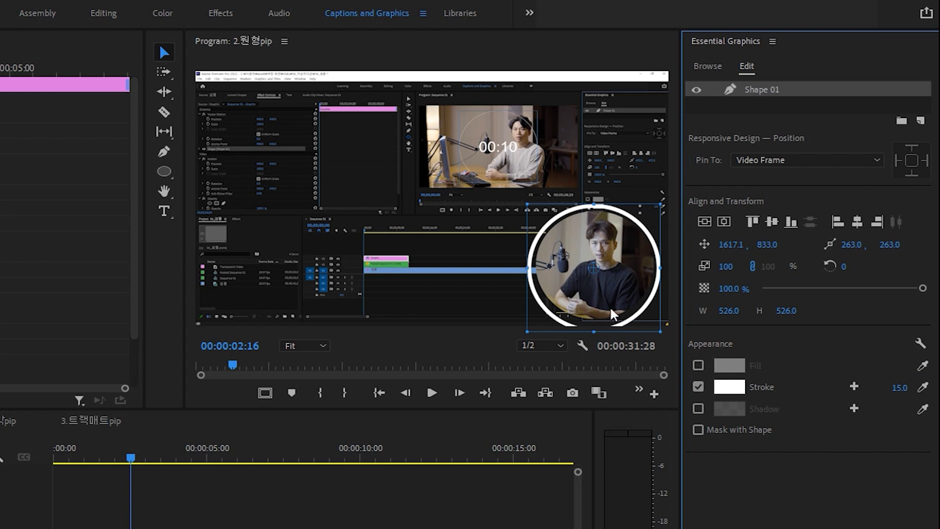
# Resize the circle outline to about 470 × 470 and align it around the edge of the circular picture
pyautogui.moveTo(589, 293); pyautogui.dragTo(592, 294)
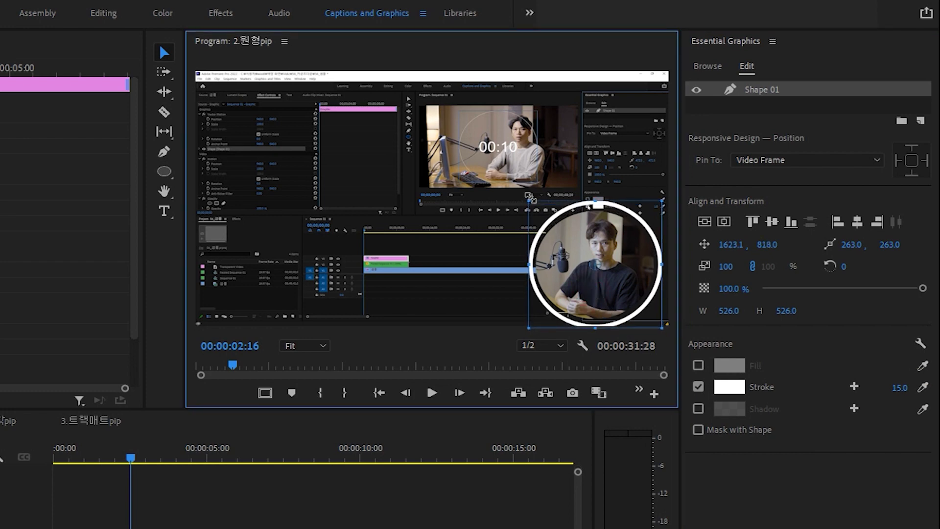
pyautogui.moveTo(530, 199)
pyautogui.mouseDown()
pyautogui.moveTo(539, 215)
pyautogui.moveTo(533, 205)
pyautogui.mouseUp()
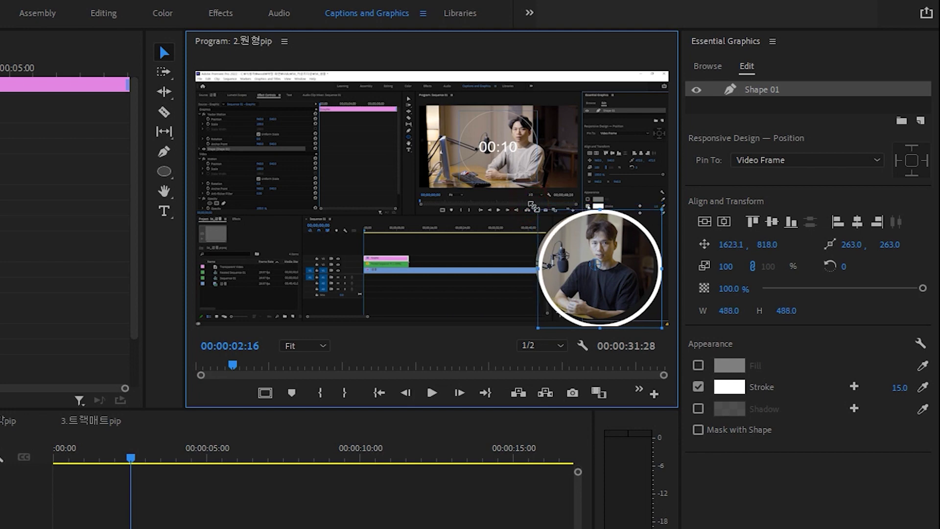
pyautogui.moveTo(615, 272); pyautogui.dragTo(626, 279)
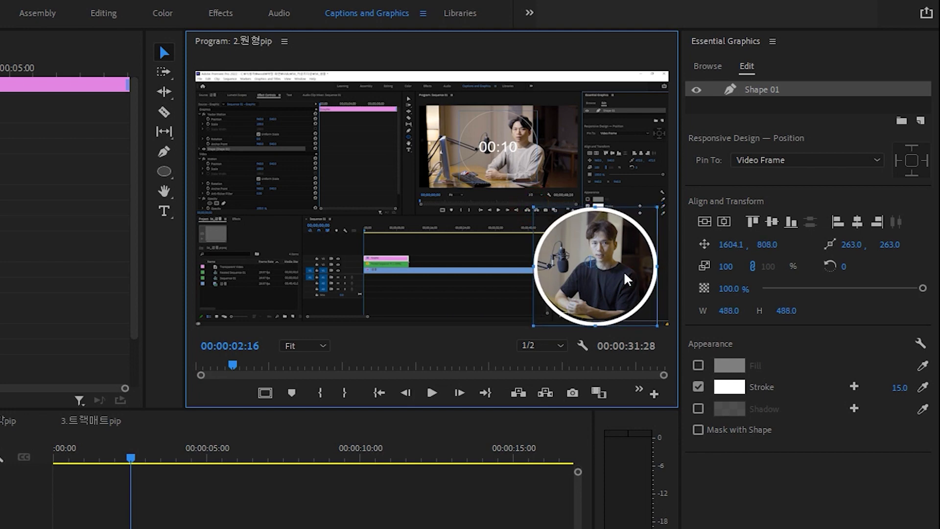
pyautogui.moveTo(539, 210); pyautogui.dragTo(543, 214)
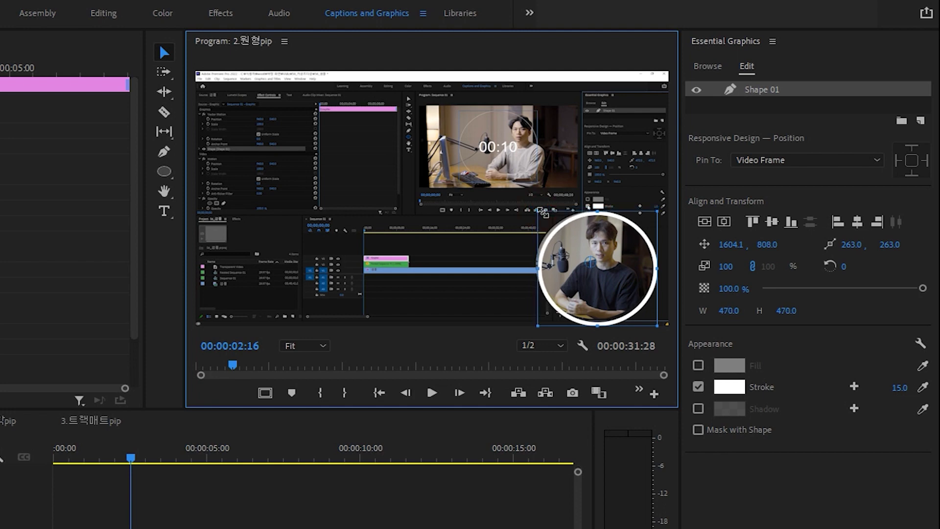
pyautogui.moveTo(589, 270); pyautogui.dragTo(587, 267)
pyautogui.click(470, 504)
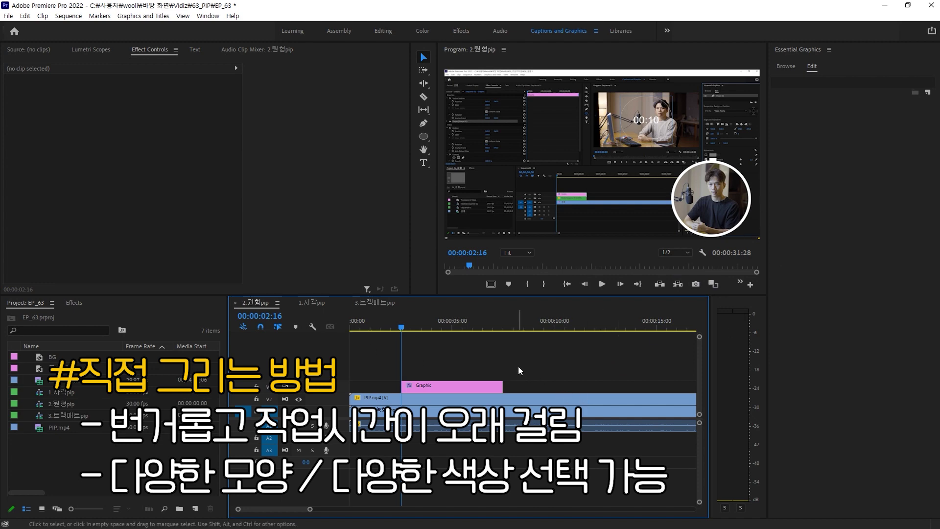
# Start the Graphic clip on V3 at 00:00:00:00 and extend it over the full length of the clips beneath
pyautogui.moveTo(409, 388); pyautogui.dragTo(463, 386)
pyautogui.click(527, 350)
pyautogui.press('\\')
pyautogui.press('-')
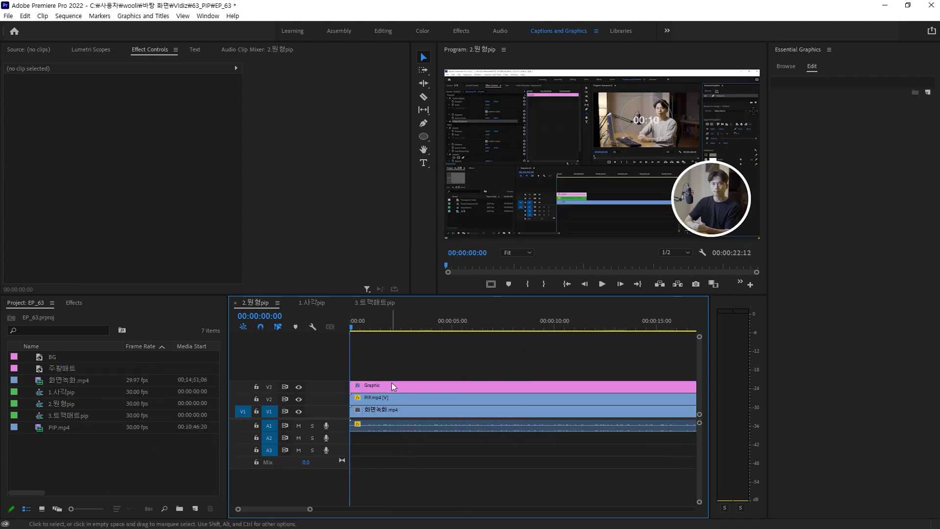
# Nest the Graphic clip on V3 together with the PIP.mp4 clip on V2, keeping the suggested name
pyautogui.click(392, 386)
pyautogui.click(380, 408)
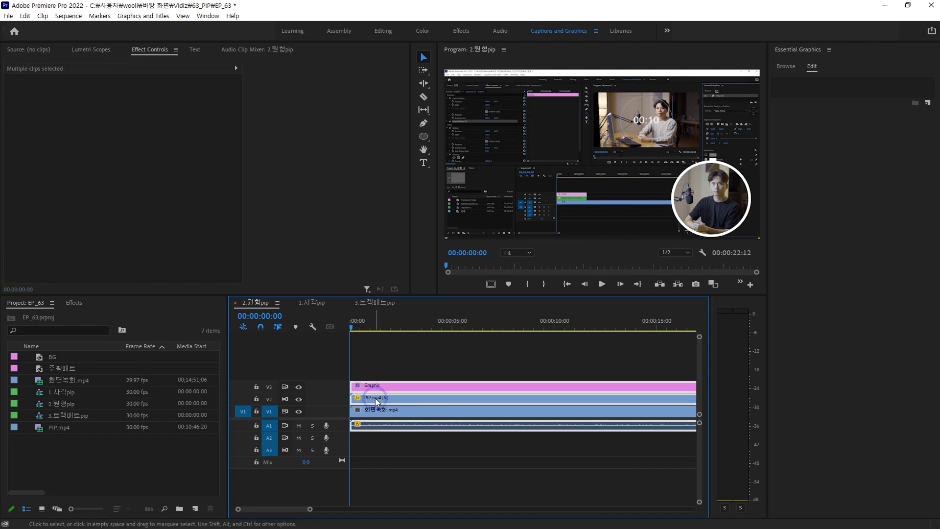
pyautogui.rightClick(375, 398)
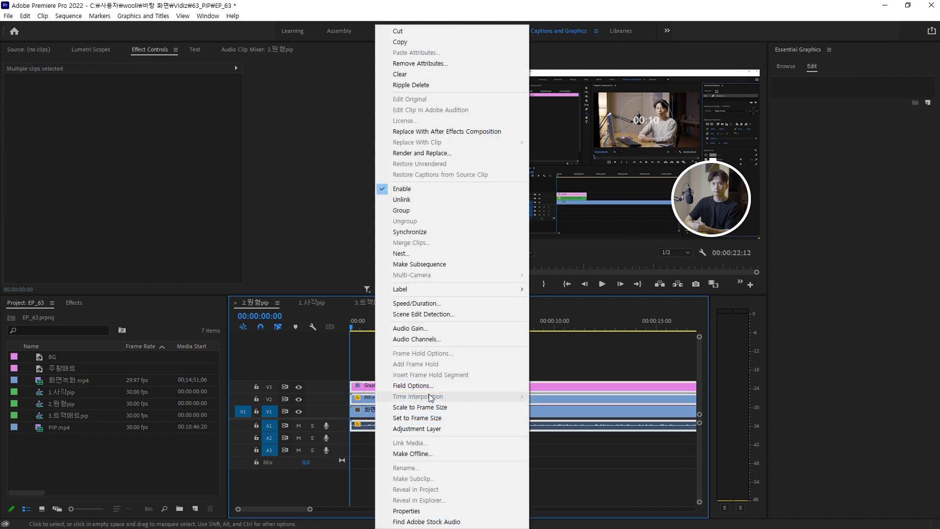
pyautogui.click(398, 254)
pyautogui.click(446, 279)
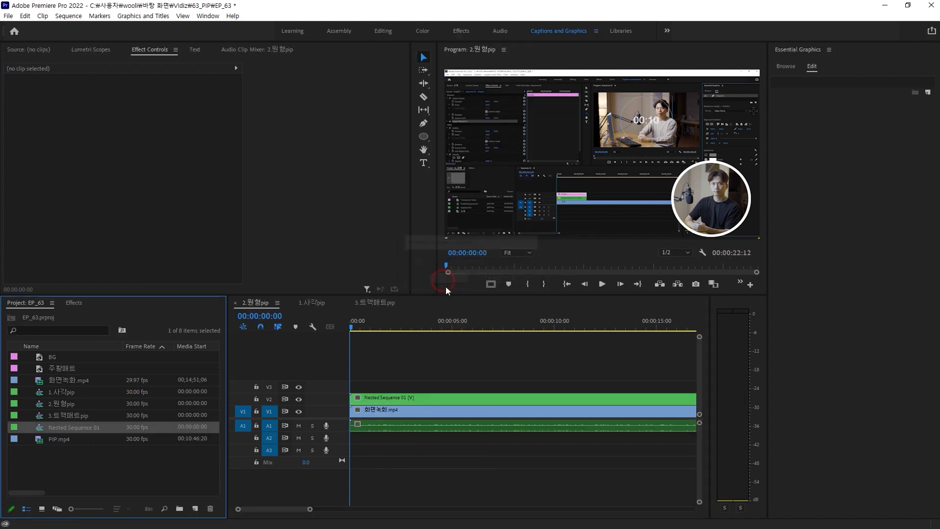
# Animate the nested clip's Position from 1557, 540 at 00:00:00:00 to 960, 540 at 00:00:00:15, and preview the slide-in
pyautogui.click(392, 398)
pyautogui.click(25, 99)
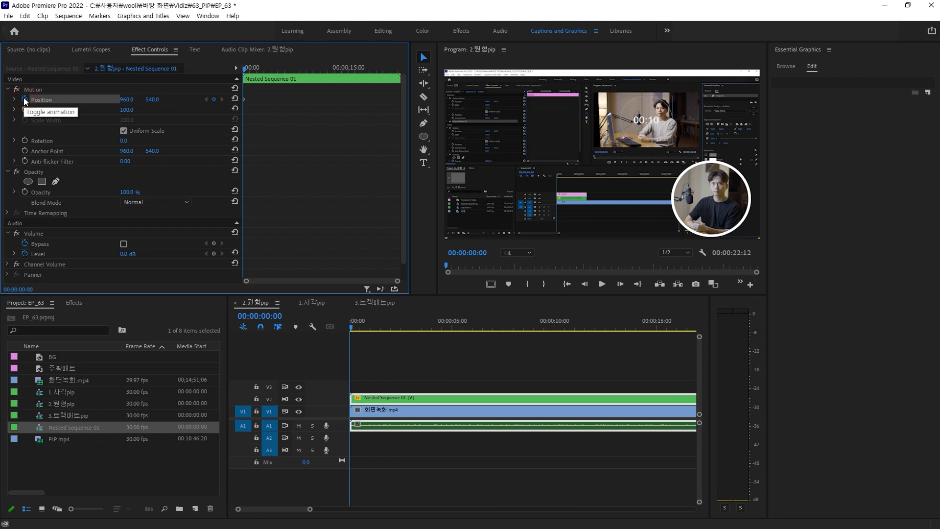
pyautogui.press('space')
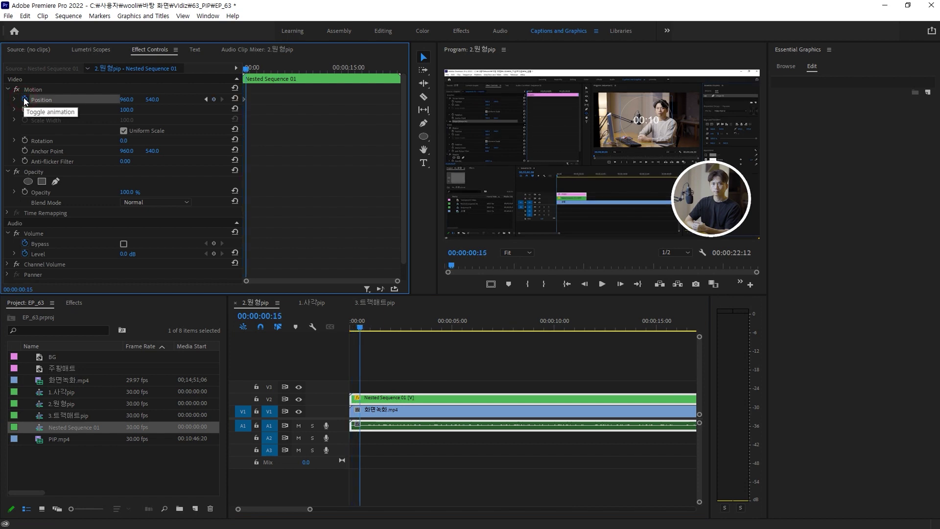
pyautogui.click(206, 99)
pyautogui.moveTo(129, 99); pyautogui.dragTo(166, 99)
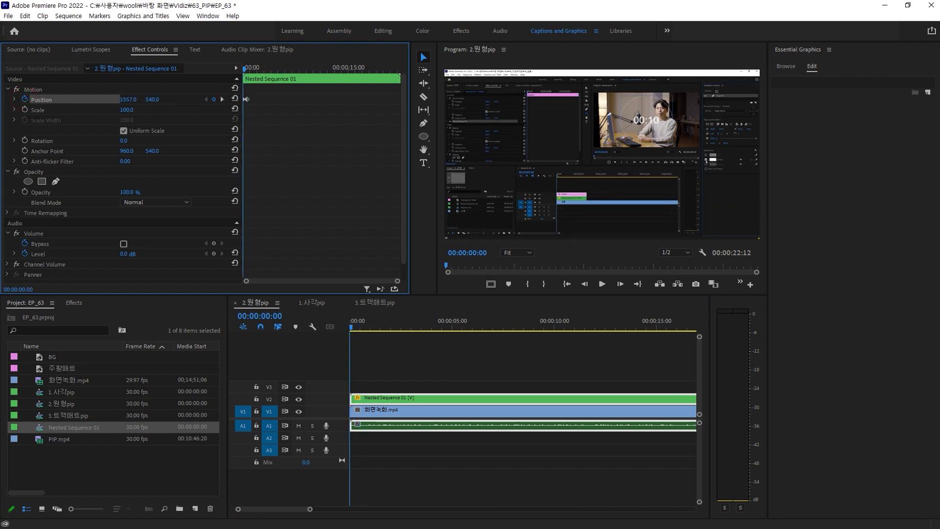
pyautogui.press('space')
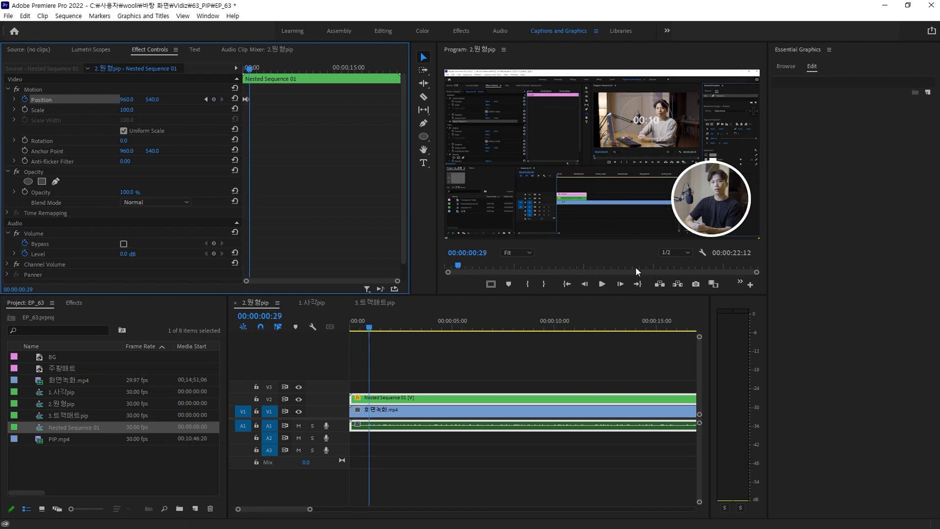